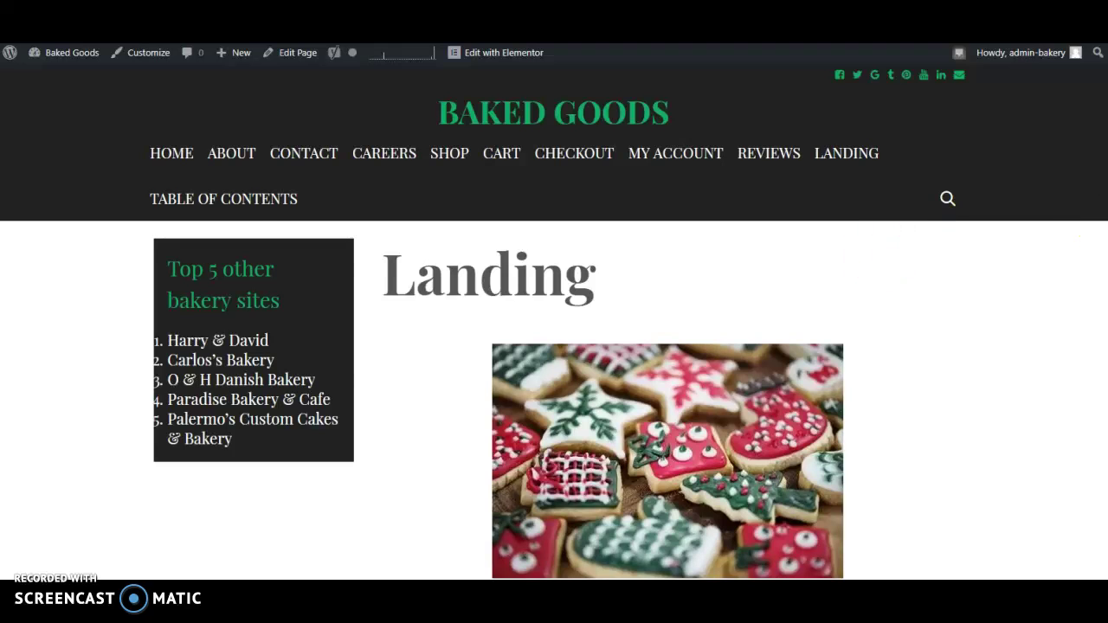
Examine the Landing page from its cookie picture through the newsletter sign-up form to the footer contact info
scroll(554, 346, down, 3)
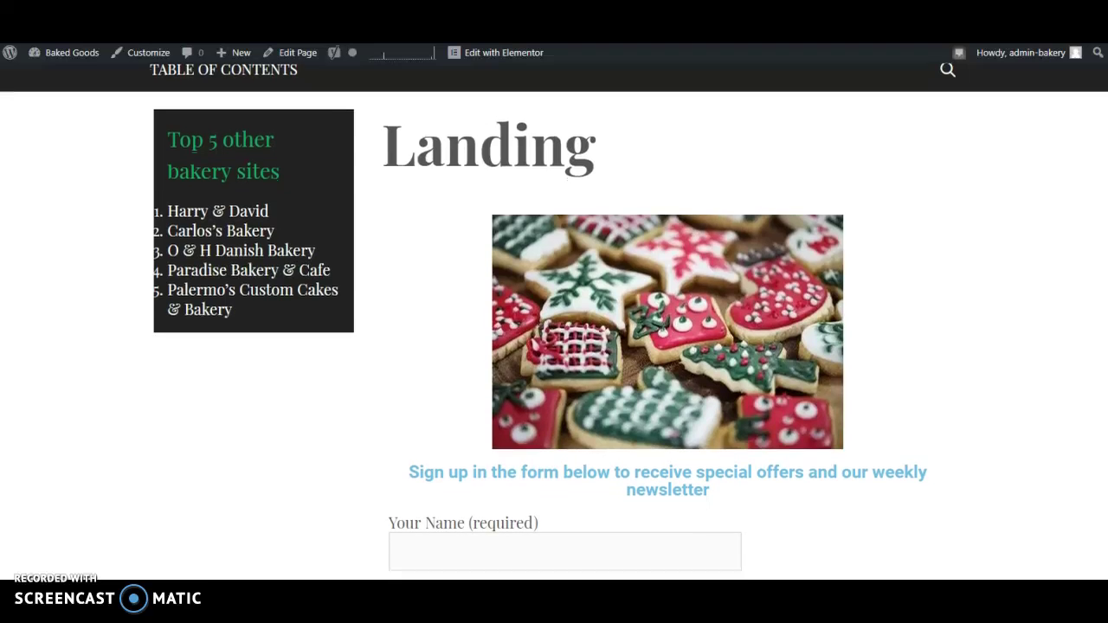
scroll(554, 346, down, 2)
scroll(554, 323, down, 3)
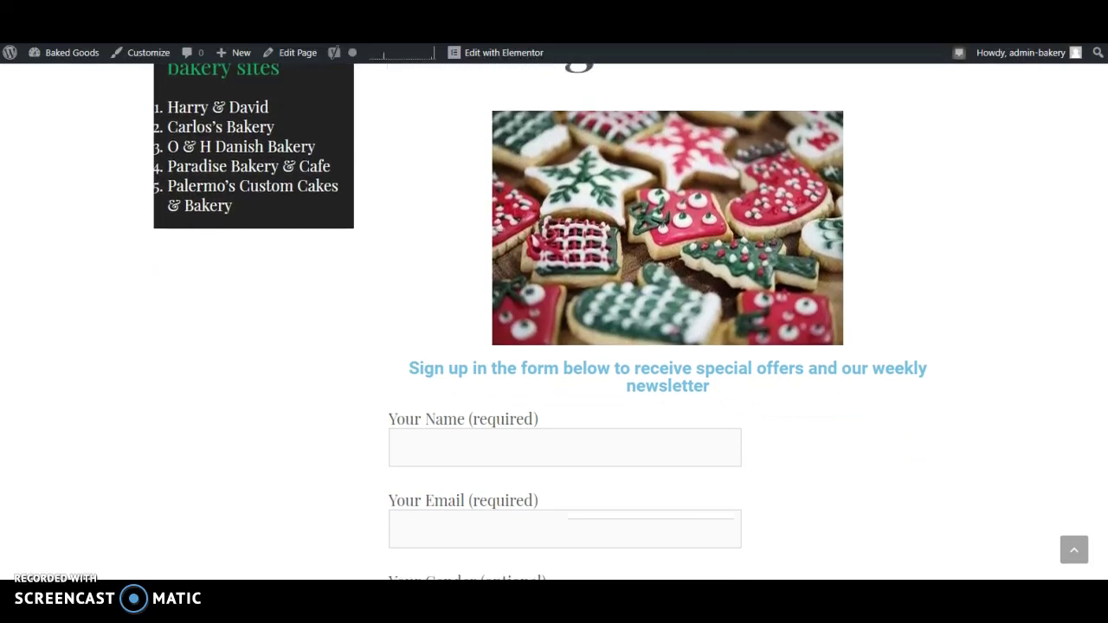
scroll(554, 323, down, 3)
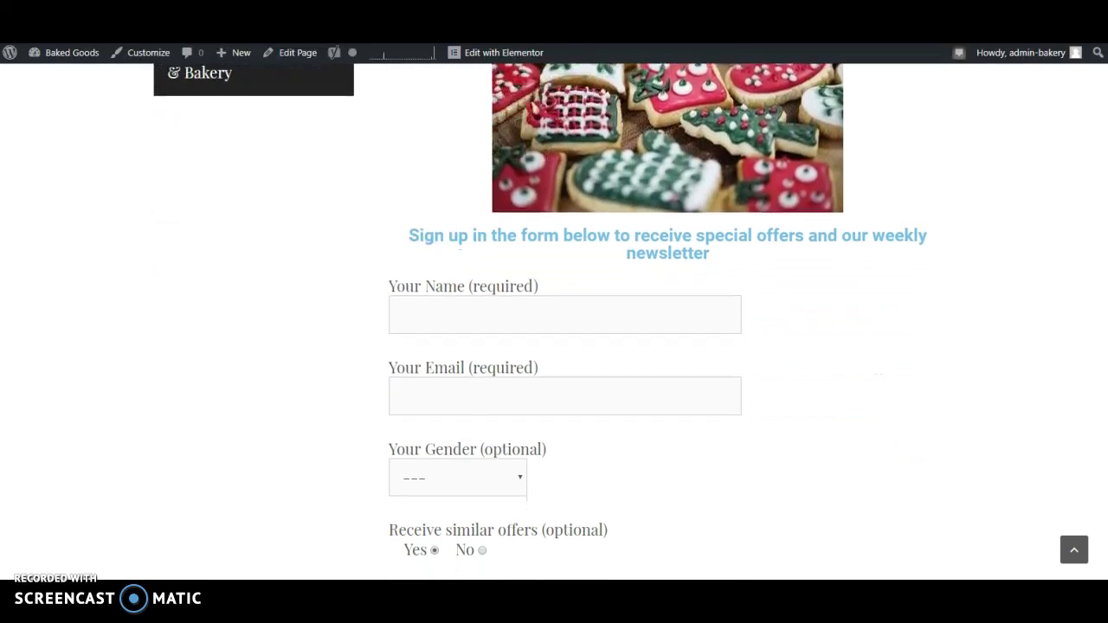
scroll(554, 323, down, 1)
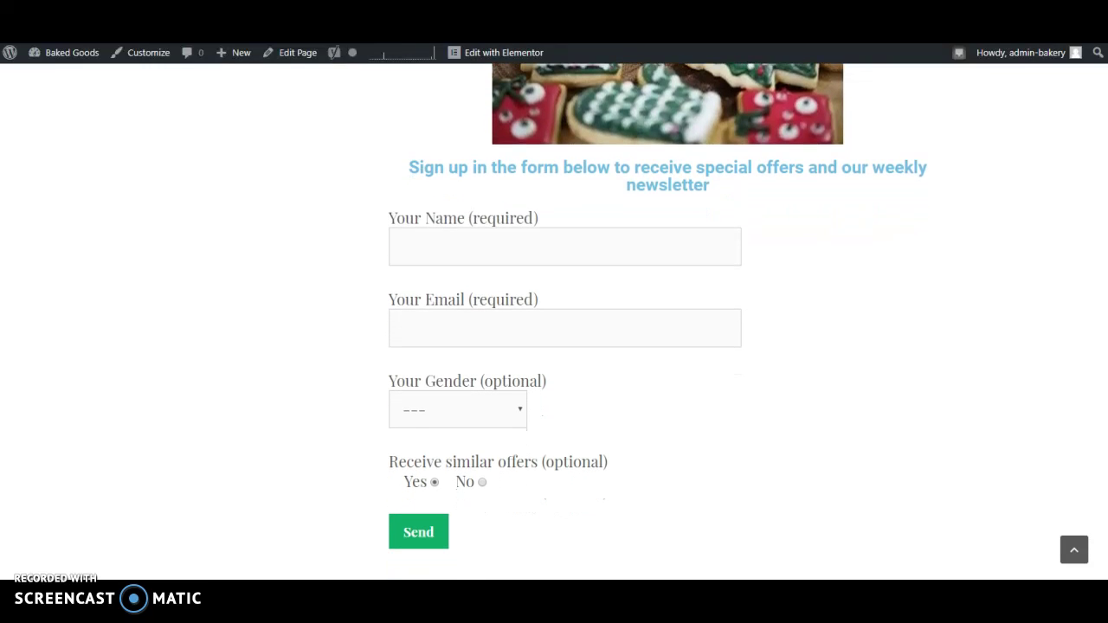
scroll(554, 321, down, 2)
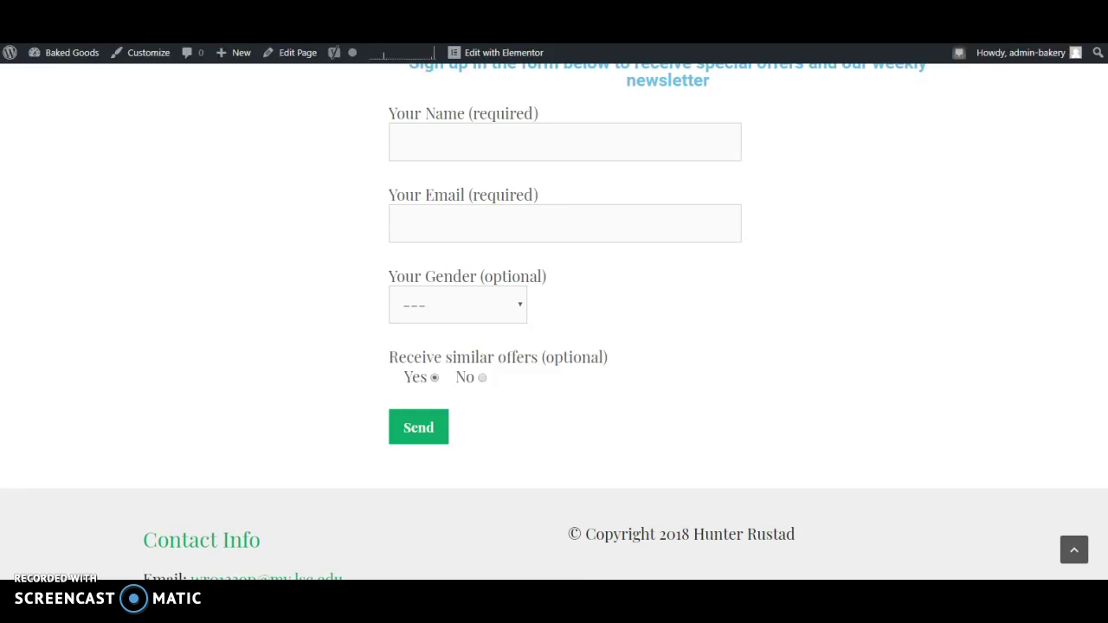
scroll(554, 321, up, 2)
scroll(554, 321, down, 3)
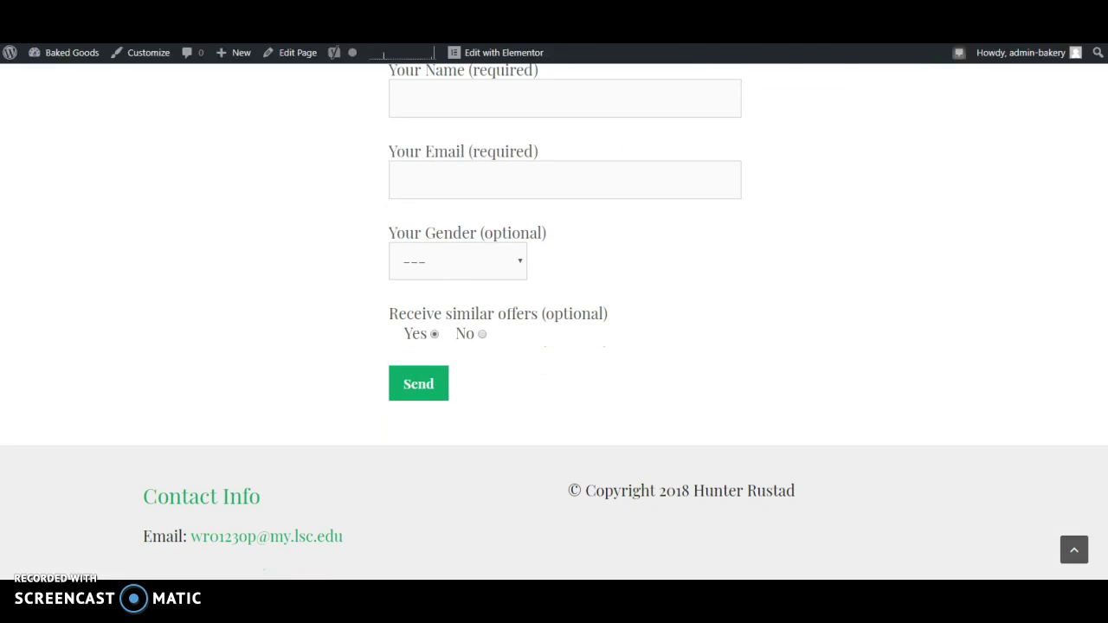
scroll(554, 321, up, 2)
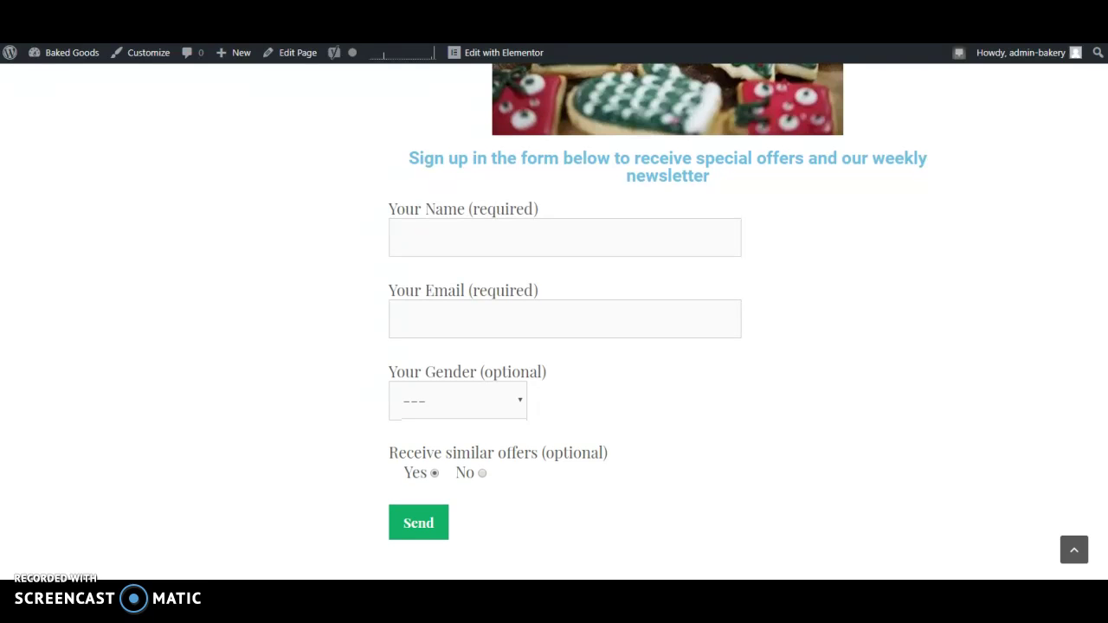
scroll(554, 321, down, 3)
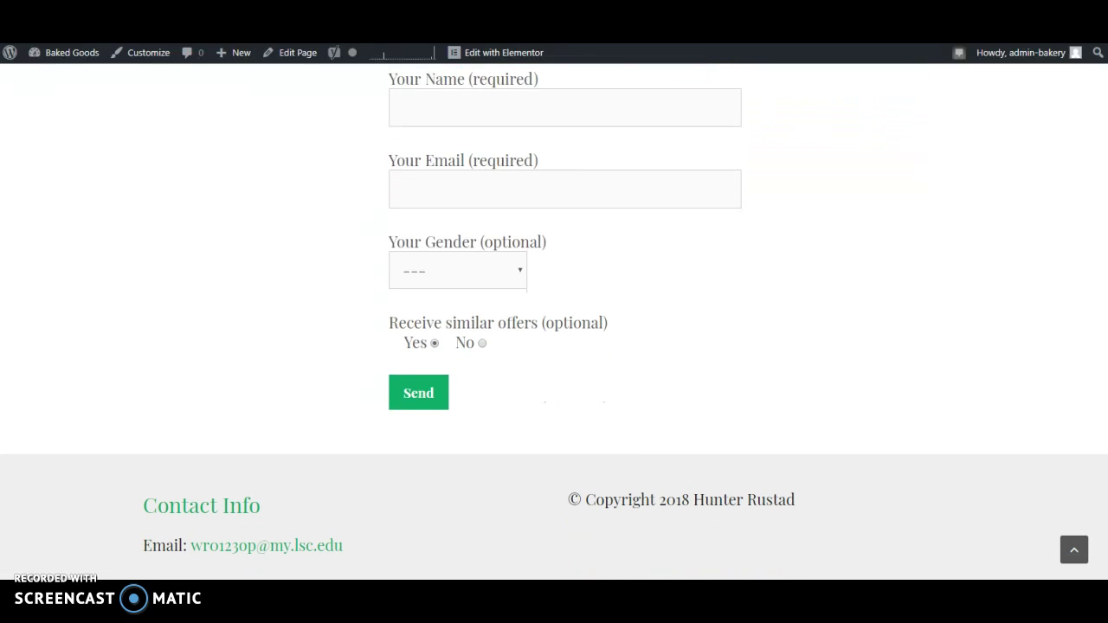
scroll(554, 321, down, 1)
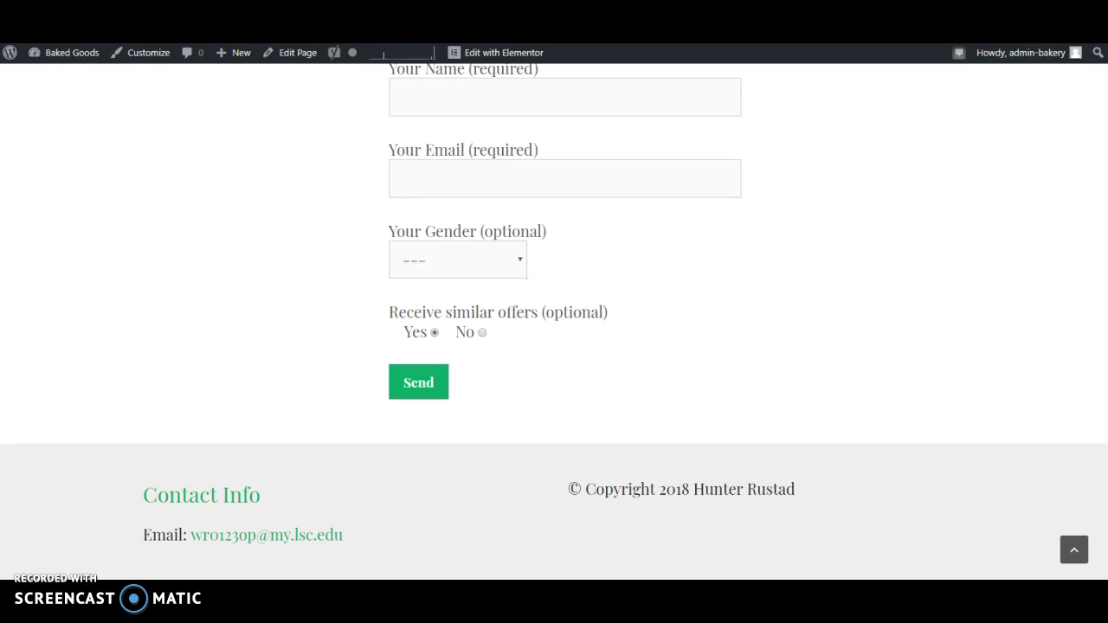
Open the Home page and review its image carousel and the Latest News announcement
drag(1106, 496, 1101, 275)
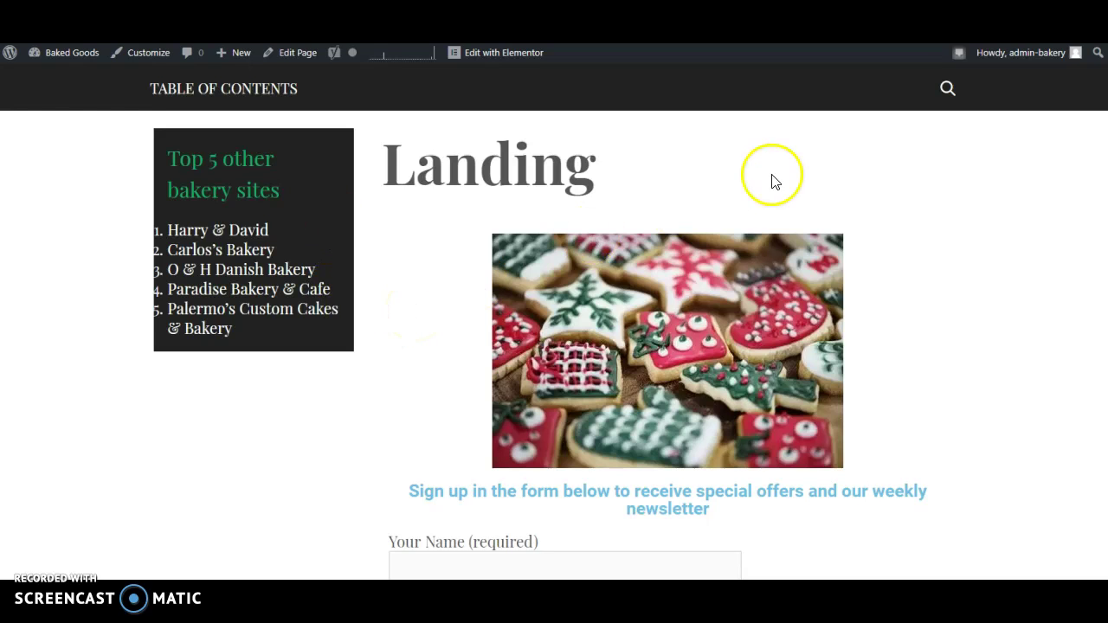
scroll(861, 198, up, 2)
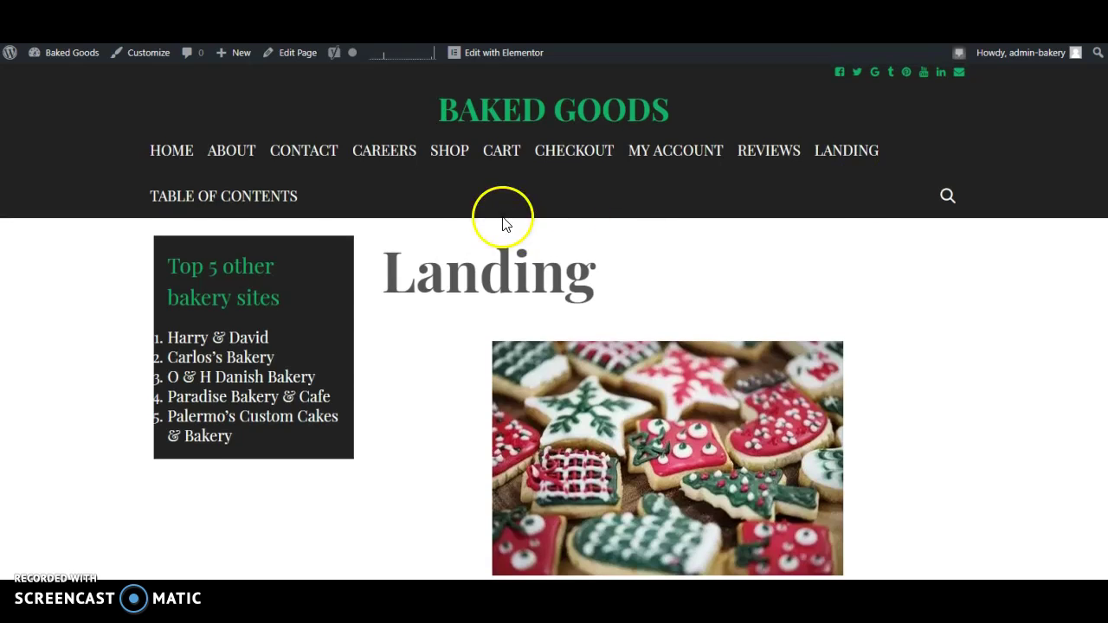
click(161, 167)
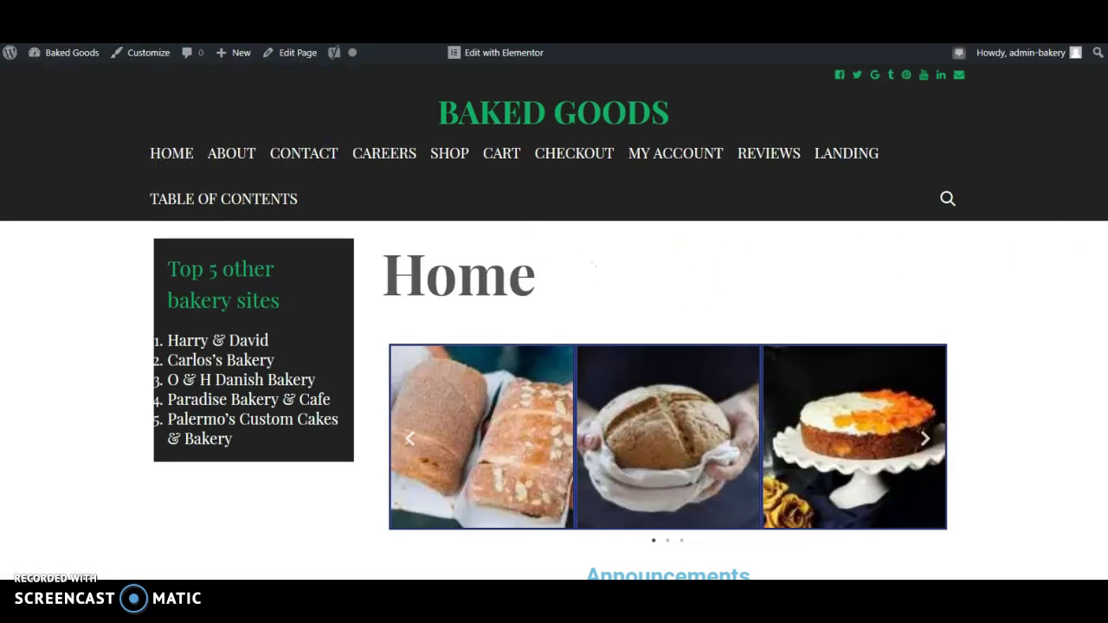
scroll(554, 311, down, 2)
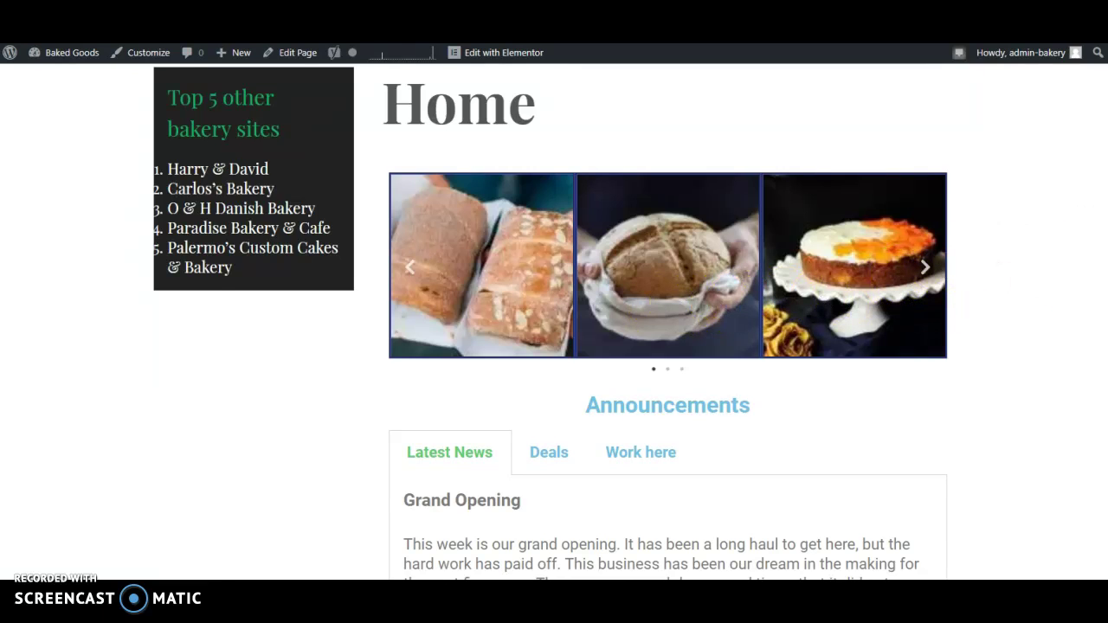
scroll(555, 321, down, 3)
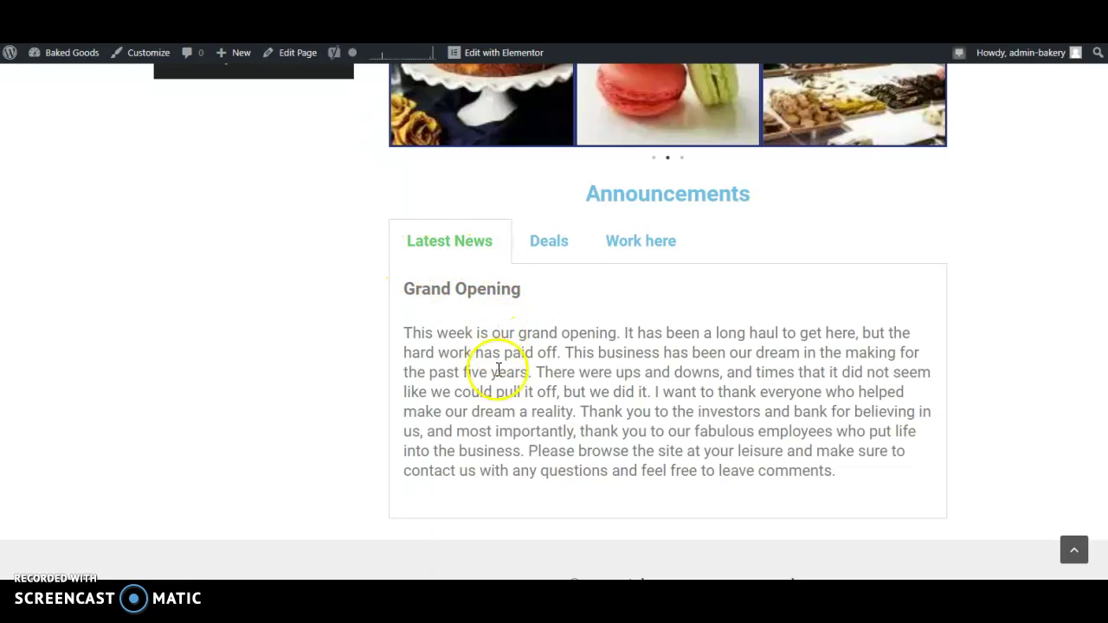
View the Deals announcement and read through the Work here announcement on the Home page
click(539, 243)
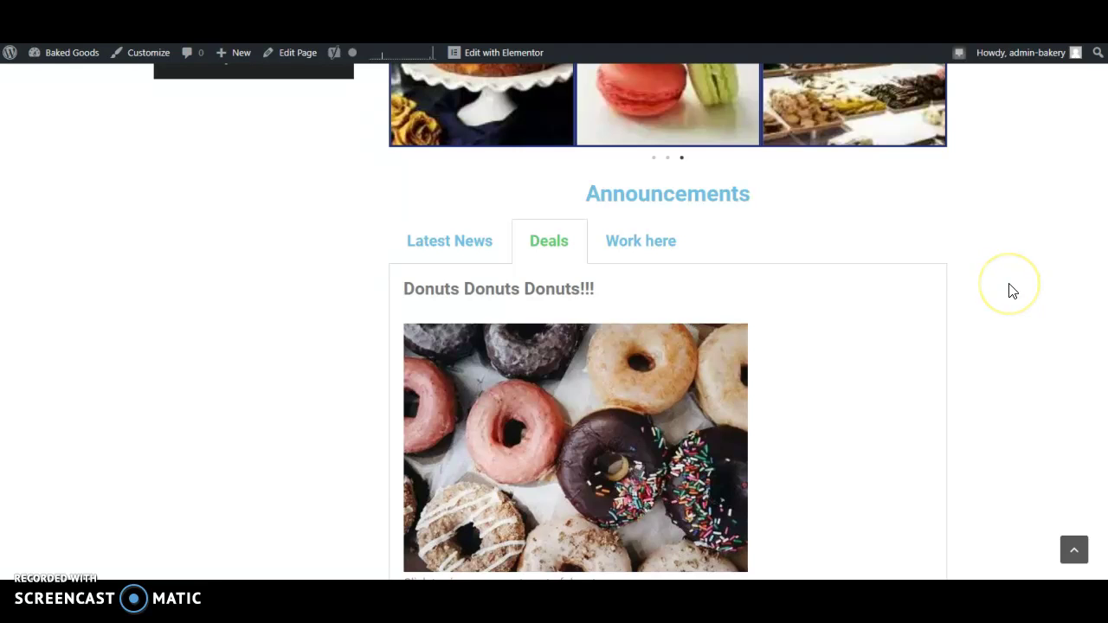
click(651, 243)
scroll(651, 320, down, 1)
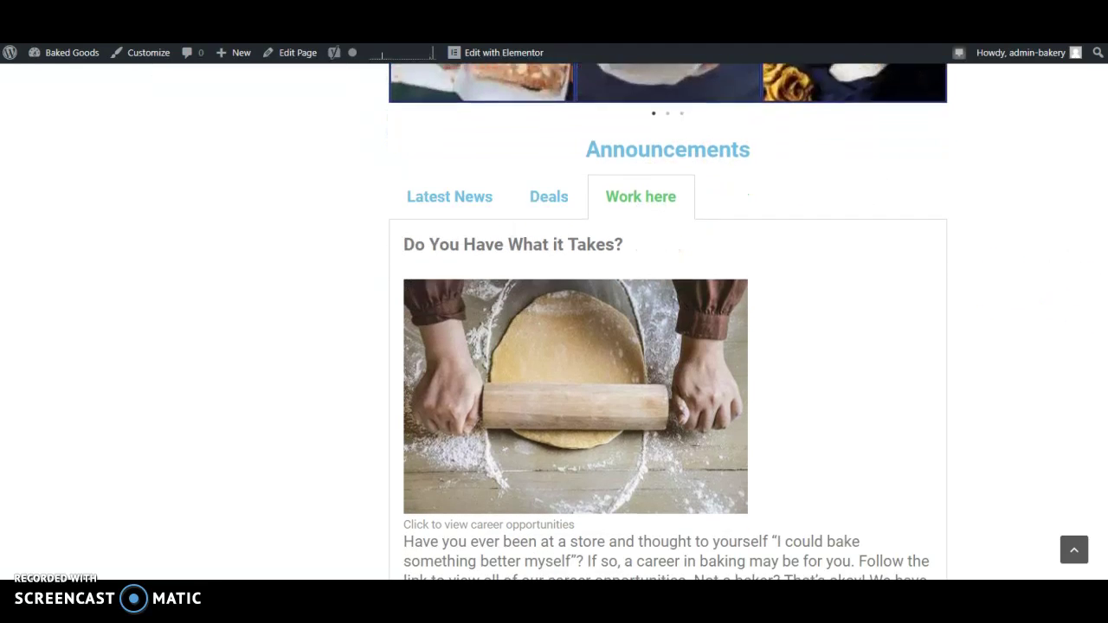
scroll(667, 320, down, 1)
scroll(667, 320, up, 1)
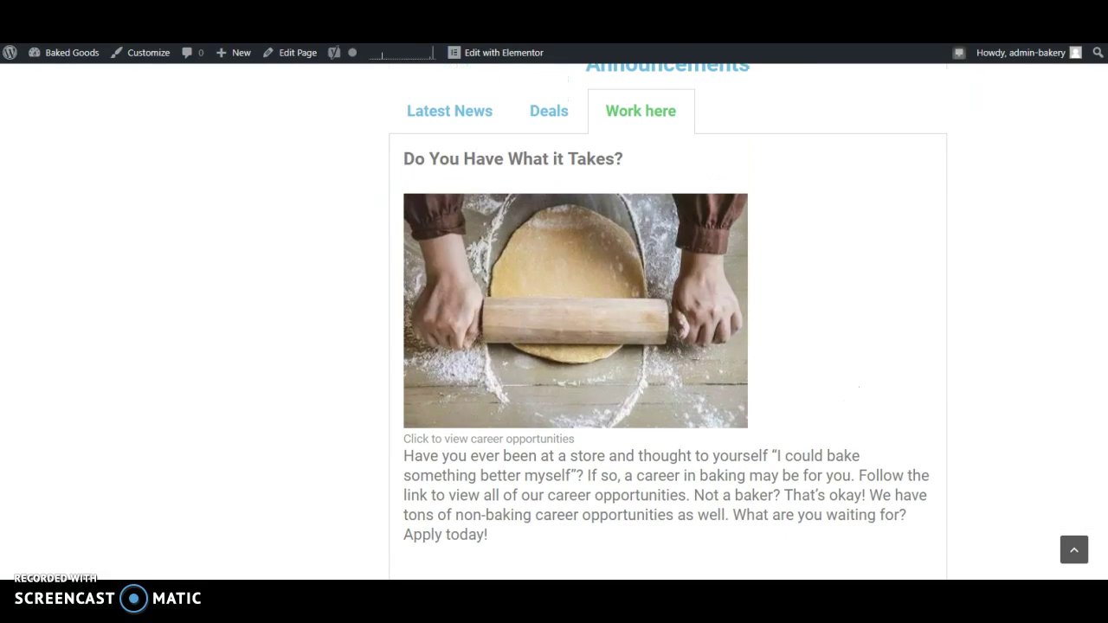
scroll(675, 277, down, 1)
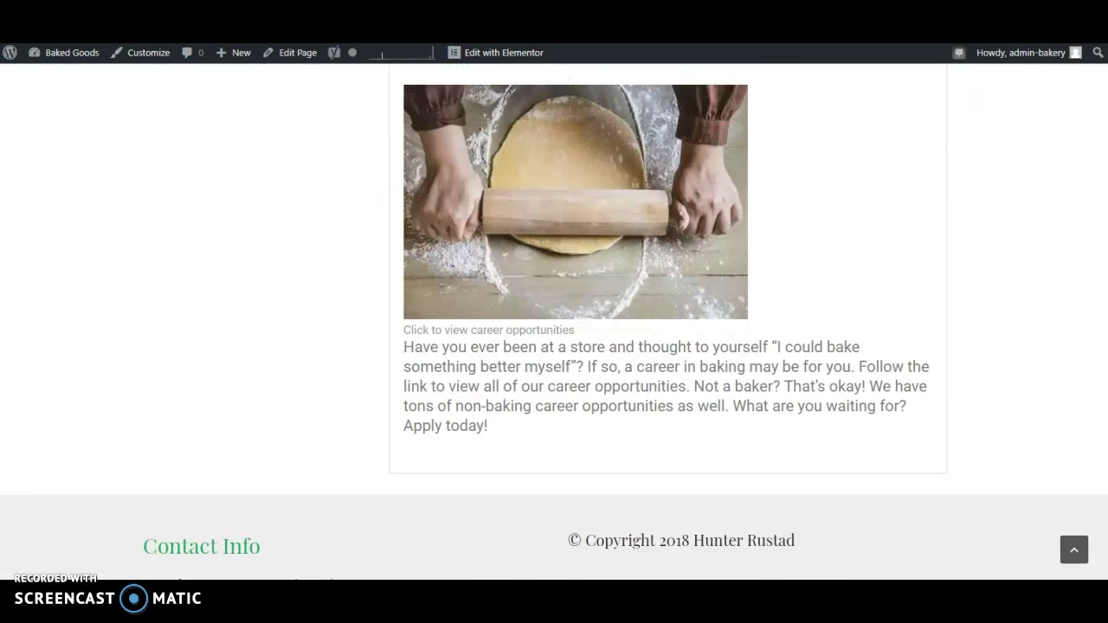
scroll(675, 277, up, 2)
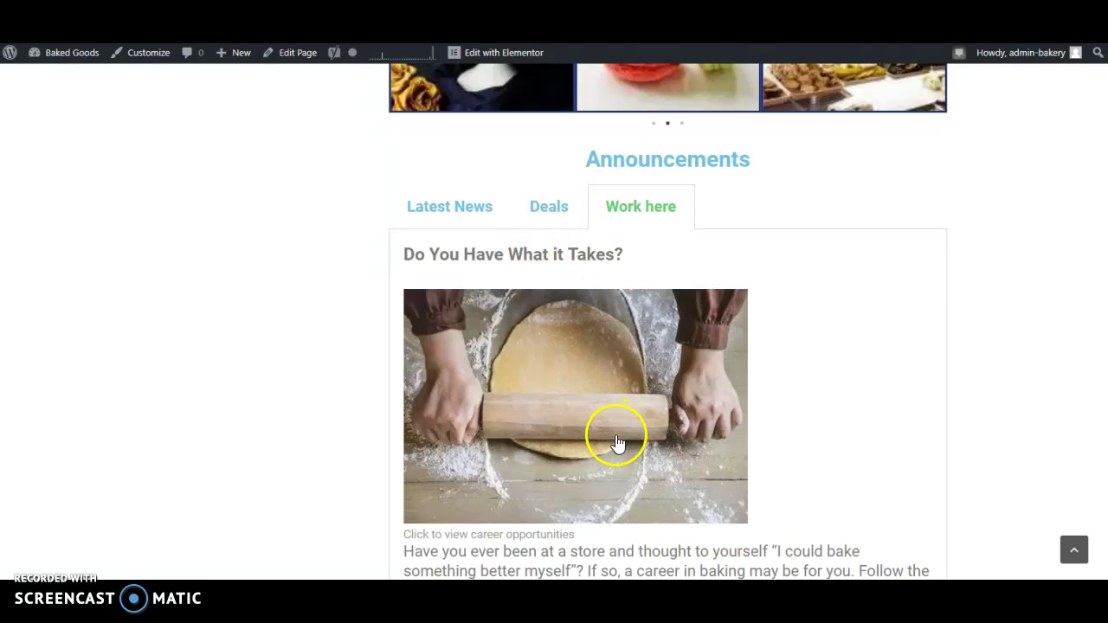
Follow the donut picture in the Deals announcement to its shop category, and return to the Home page's Work here announcement
click(549, 216)
click(601, 393)
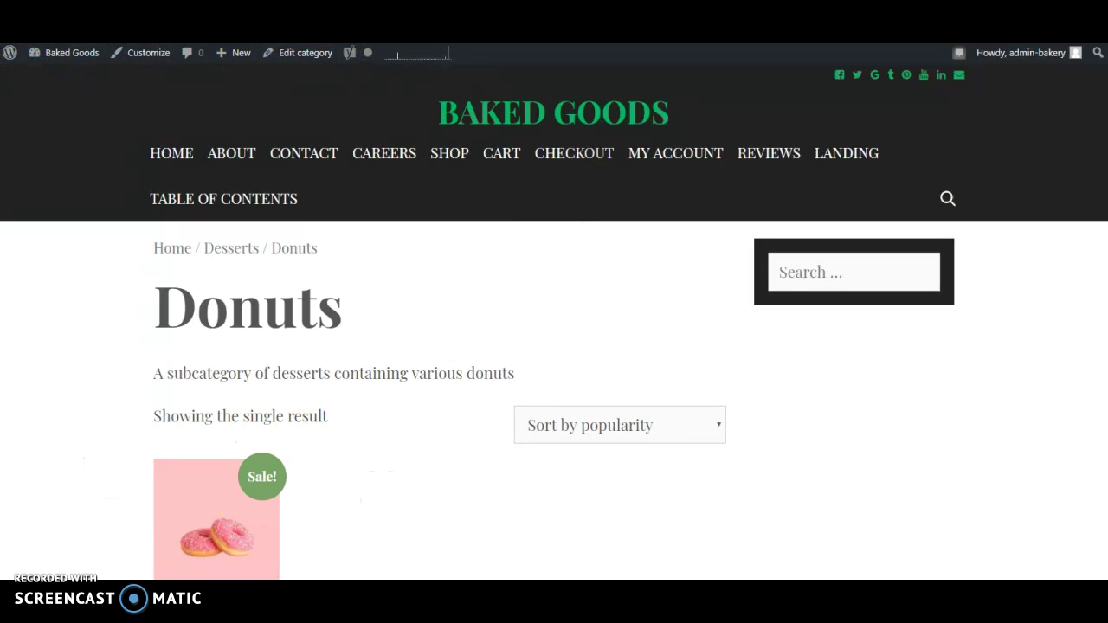
scroll(445, 202, down, 5)
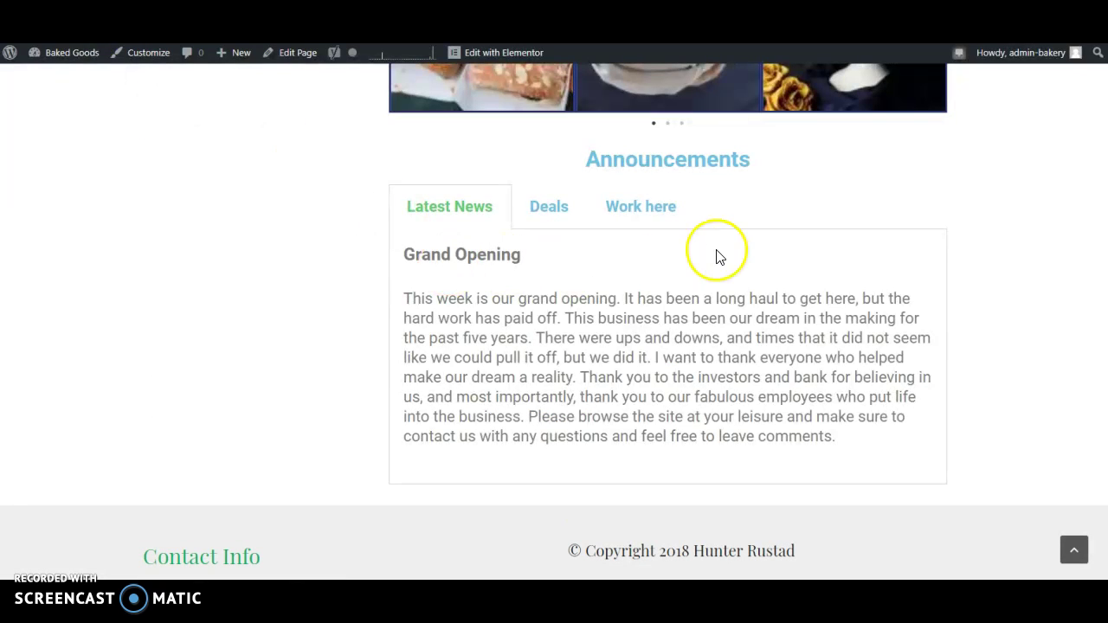
click(646, 218)
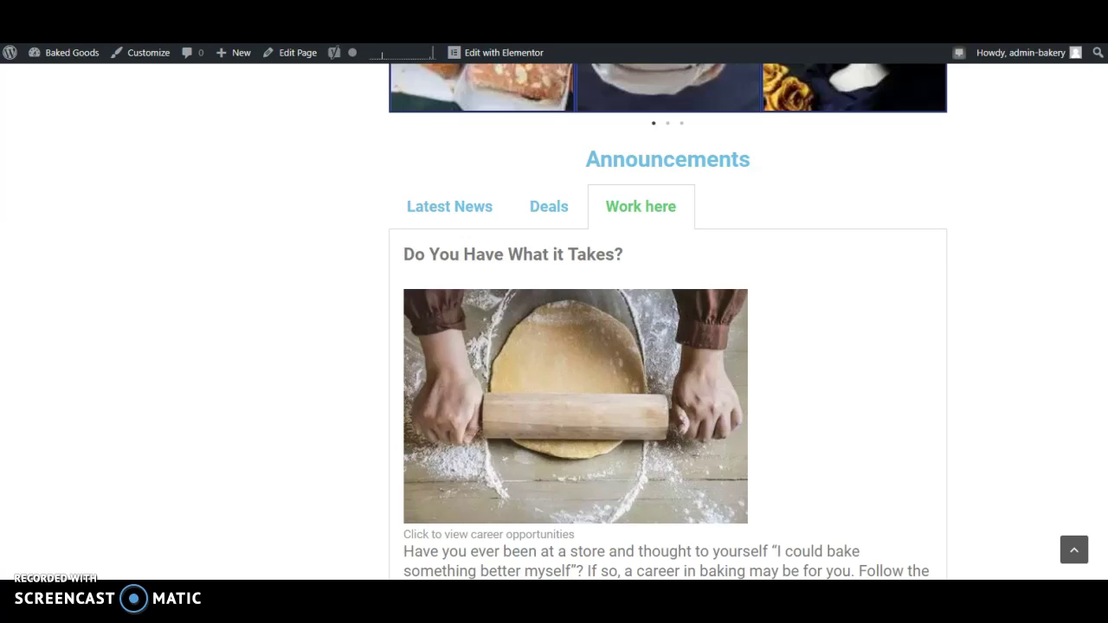
Open the About page and review its sections about the site and about the owner
scroll(554, 346, up, 5)
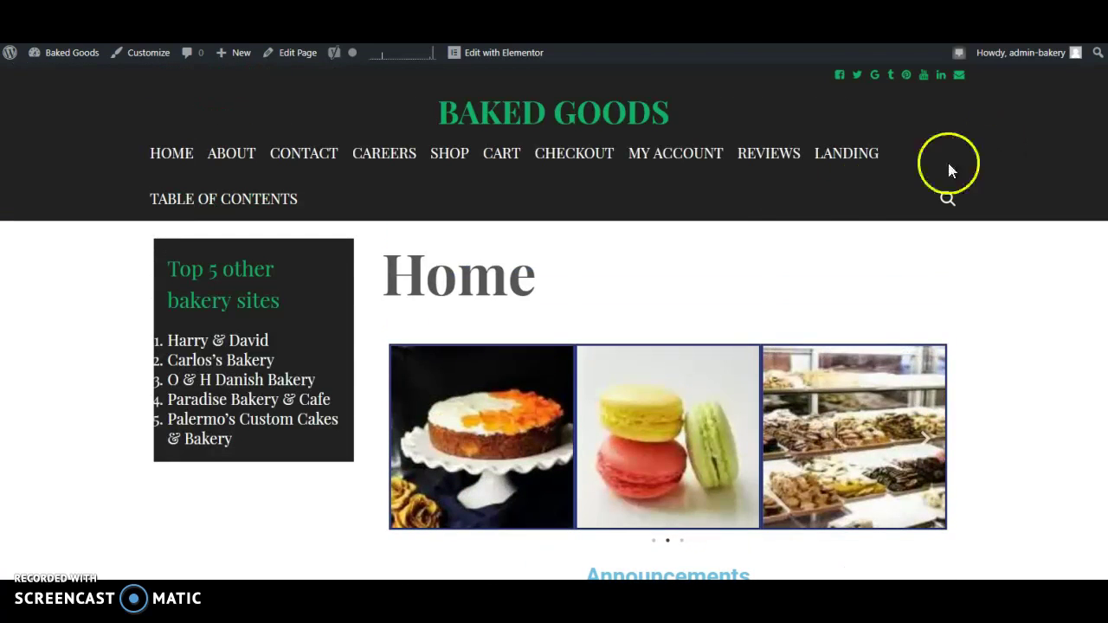
click(229, 170)
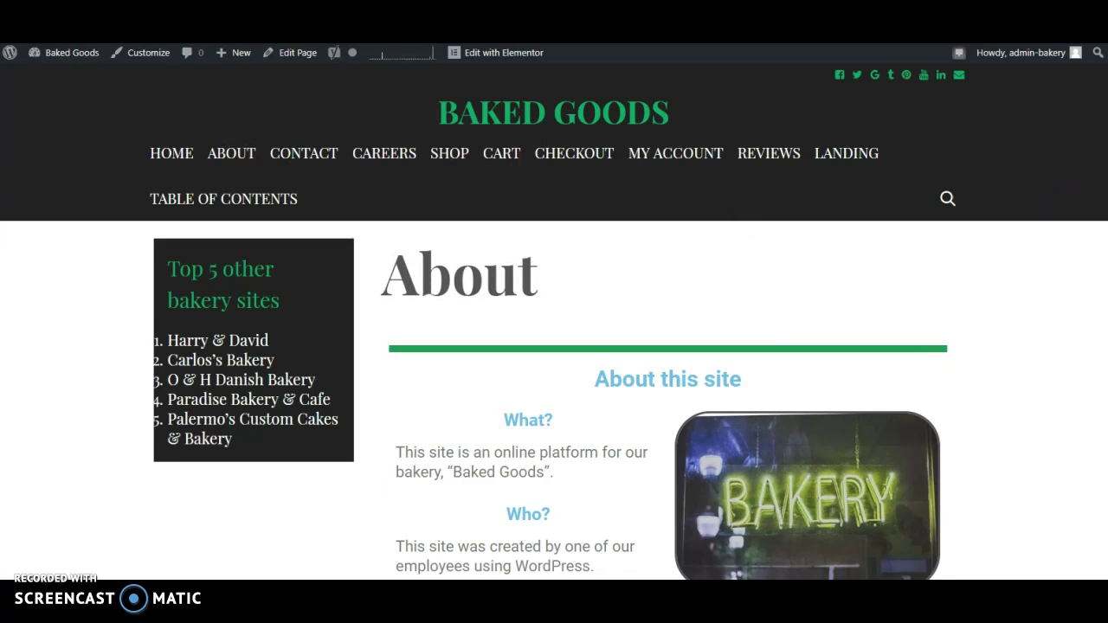
scroll(1102, 387, down, 5)
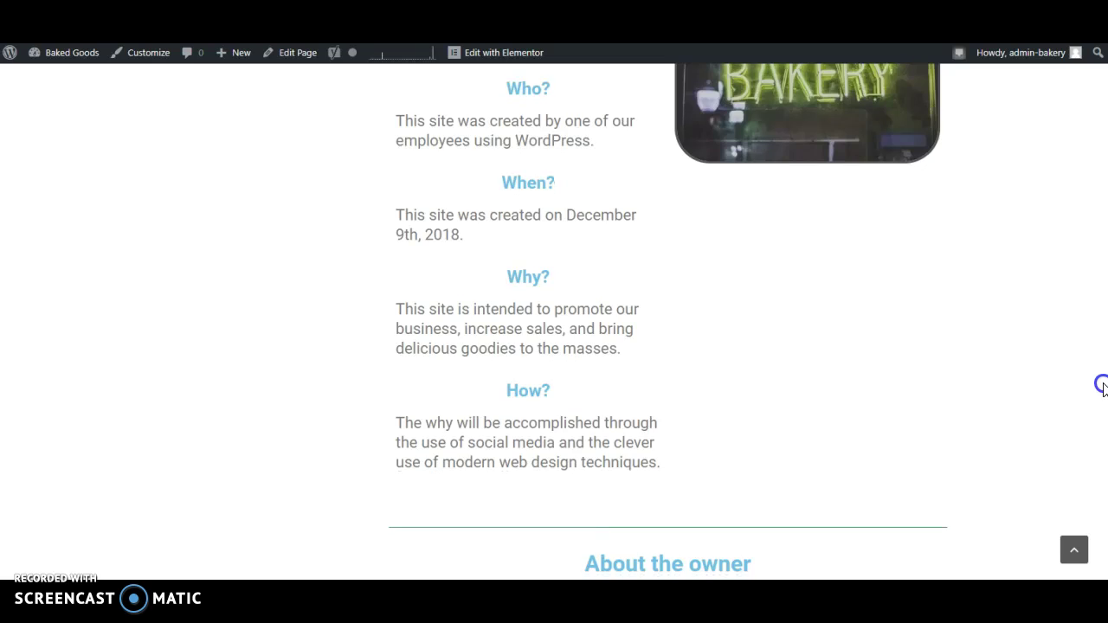
scroll(1102, 387, down, 2)
scroll(1096, 470, down, 3)
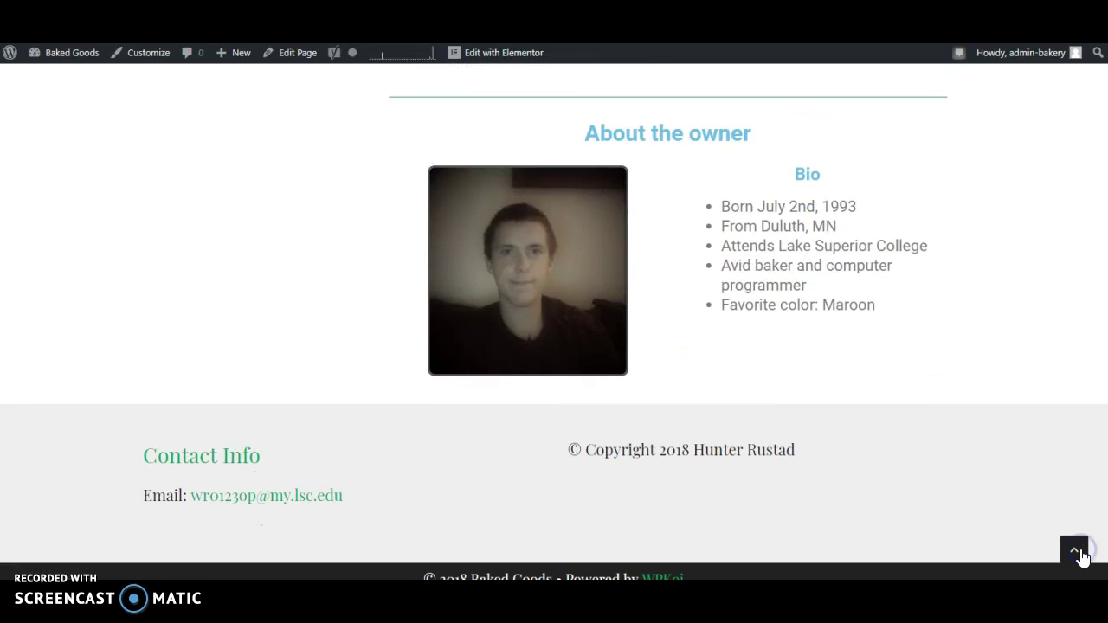
Open the Contact page and look through its contact form from the name field to the message box
scroll(1104, 205, up, 10)
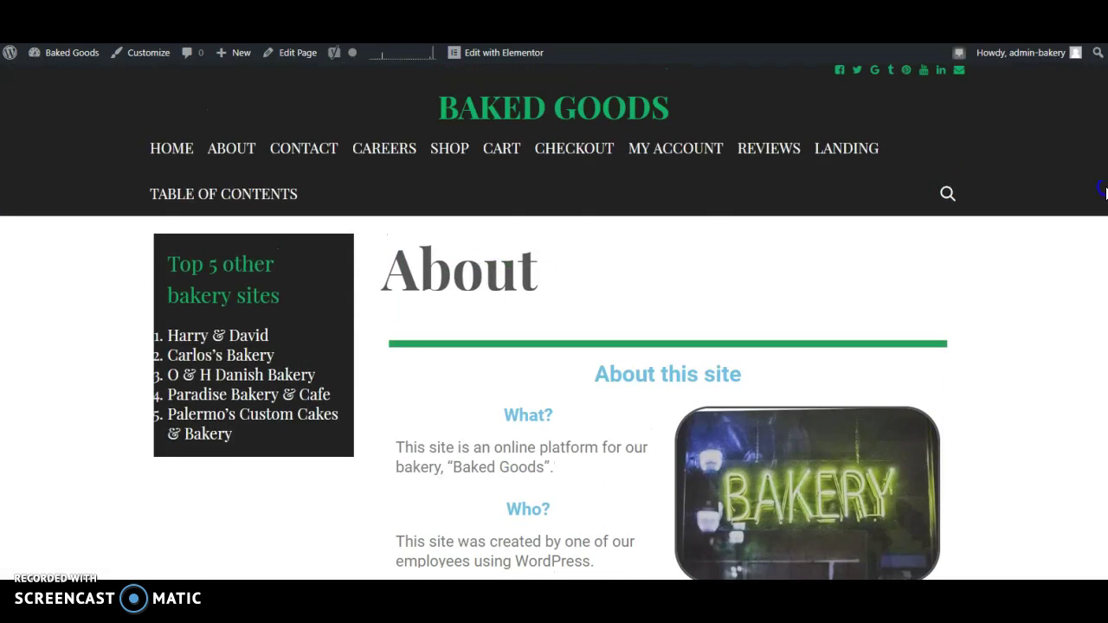
click(306, 149)
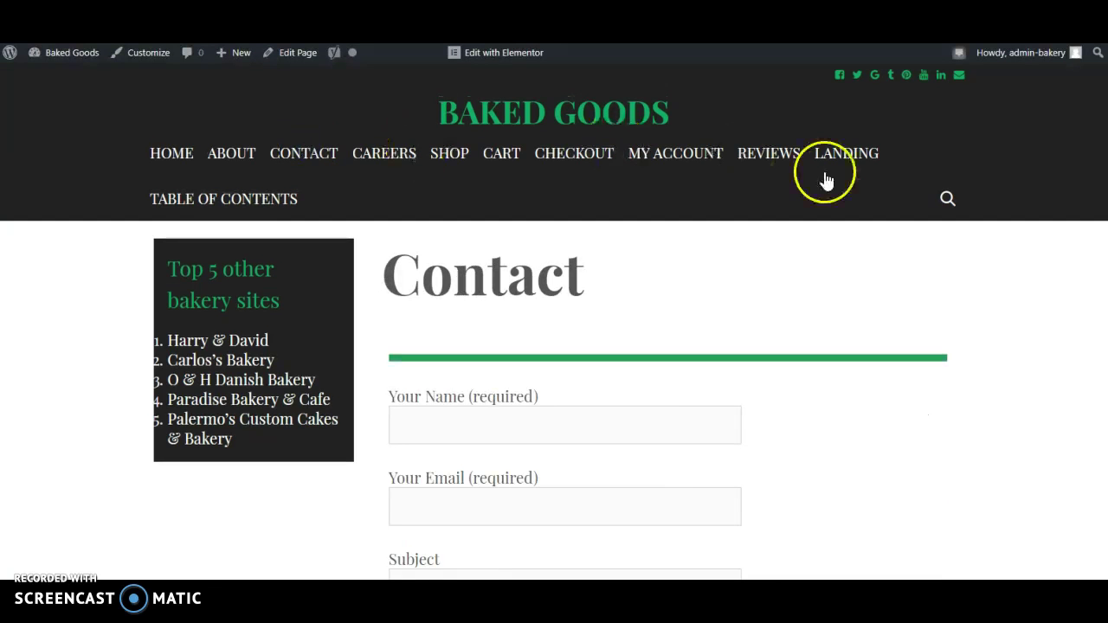
scroll(1104, 173, down, 4)
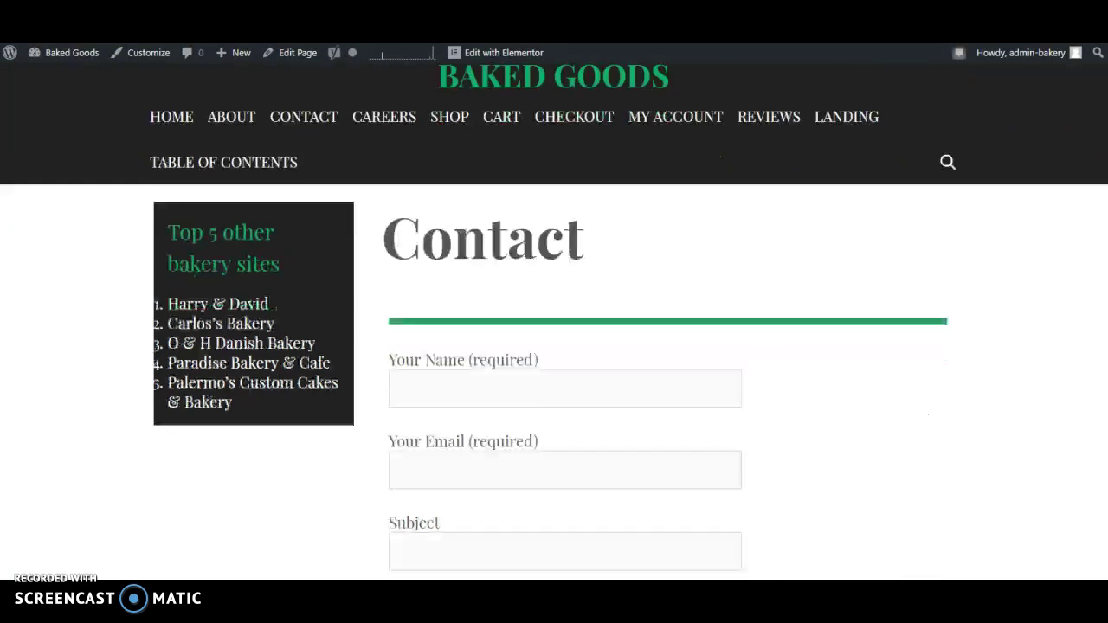
scroll(554, 320, down, 3)
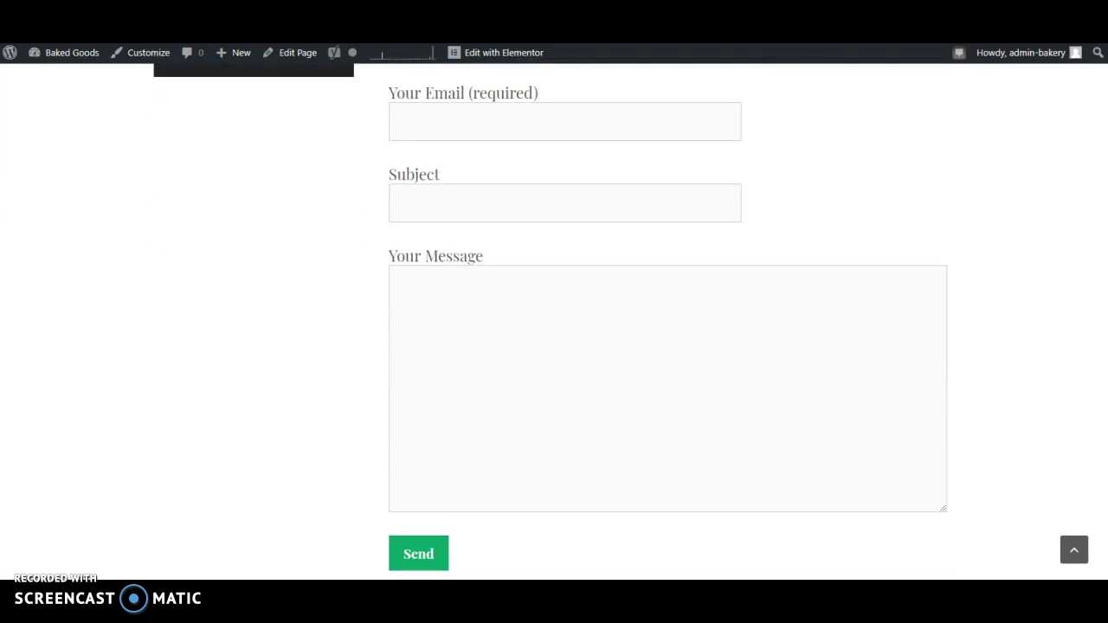
Open the Careers page and review its job descriptions and the application form with the resume upload
scroll(554, 320, up, 6)
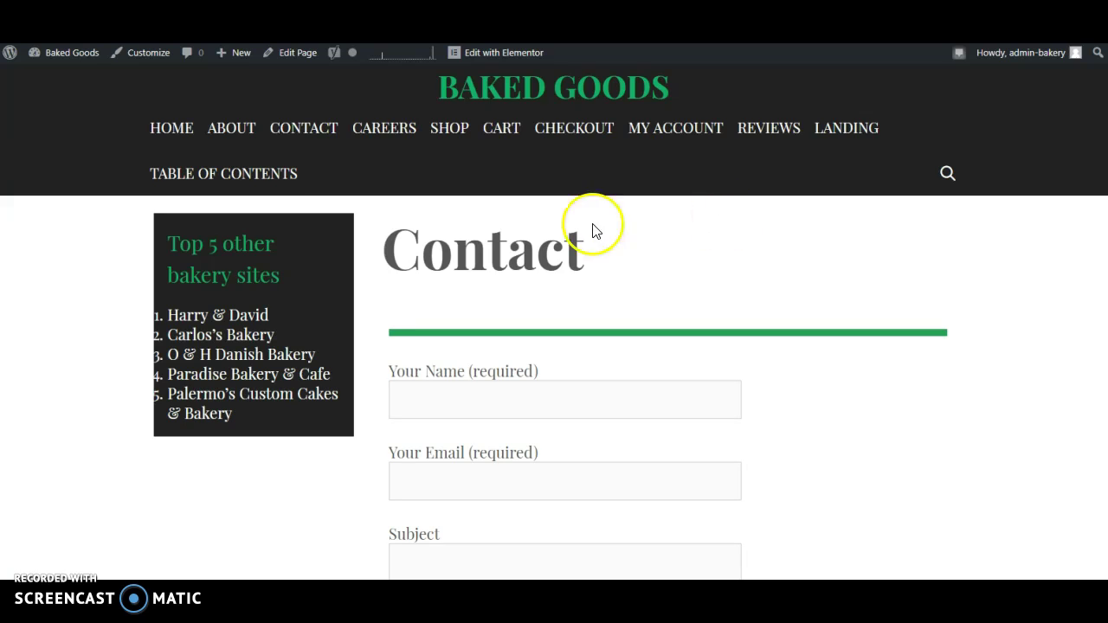
click(385, 136)
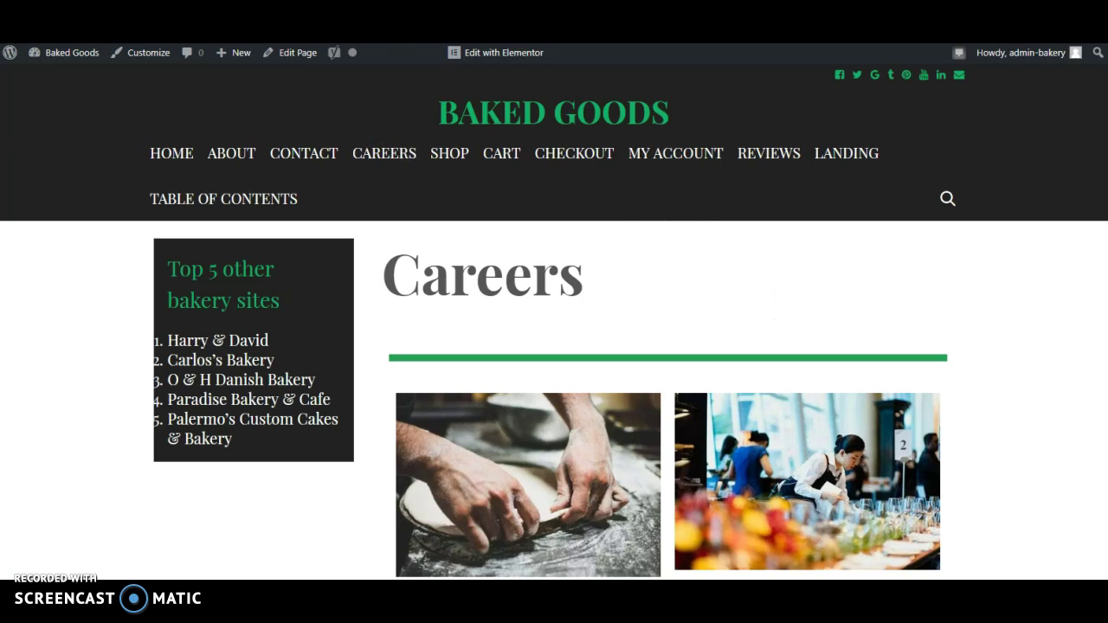
scroll(554, 347, down, 2)
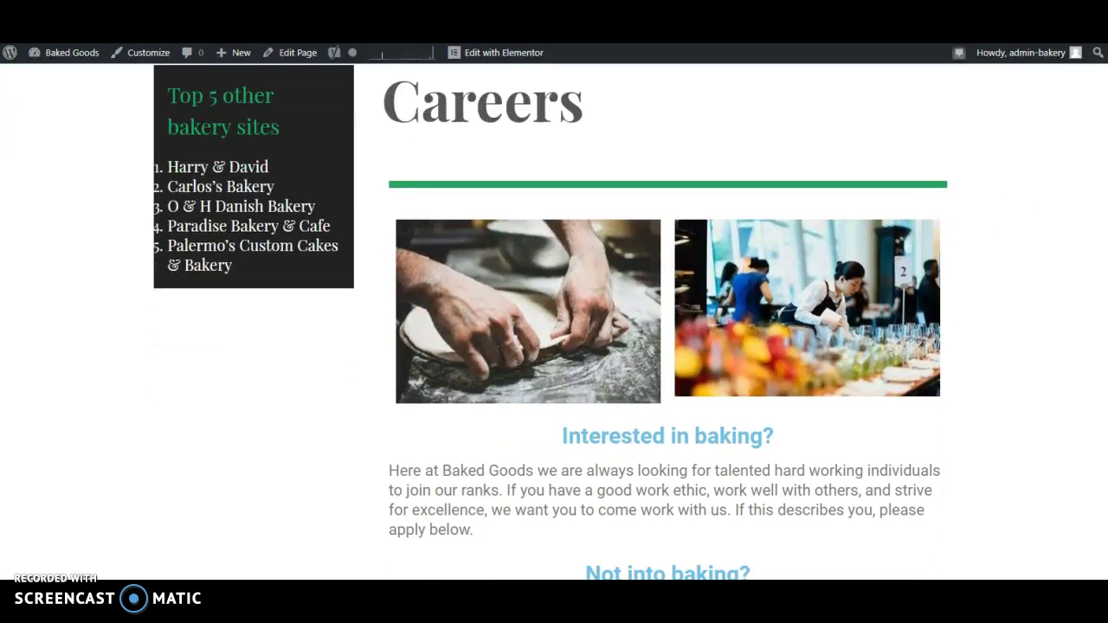
scroll(554, 346, down, 3)
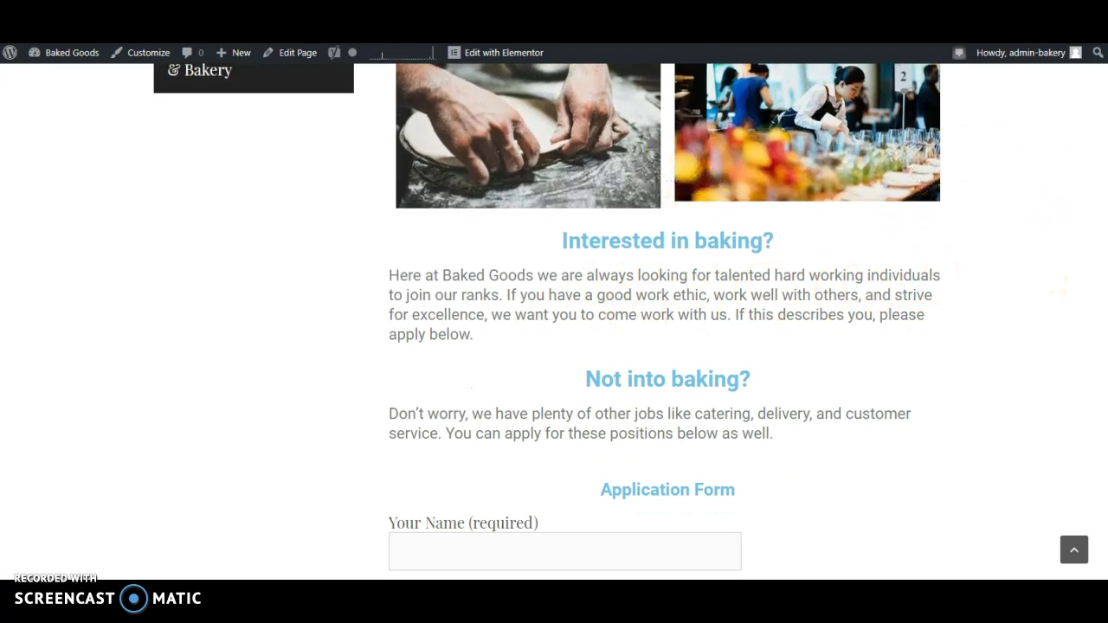
scroll(554, 321, down, 5)
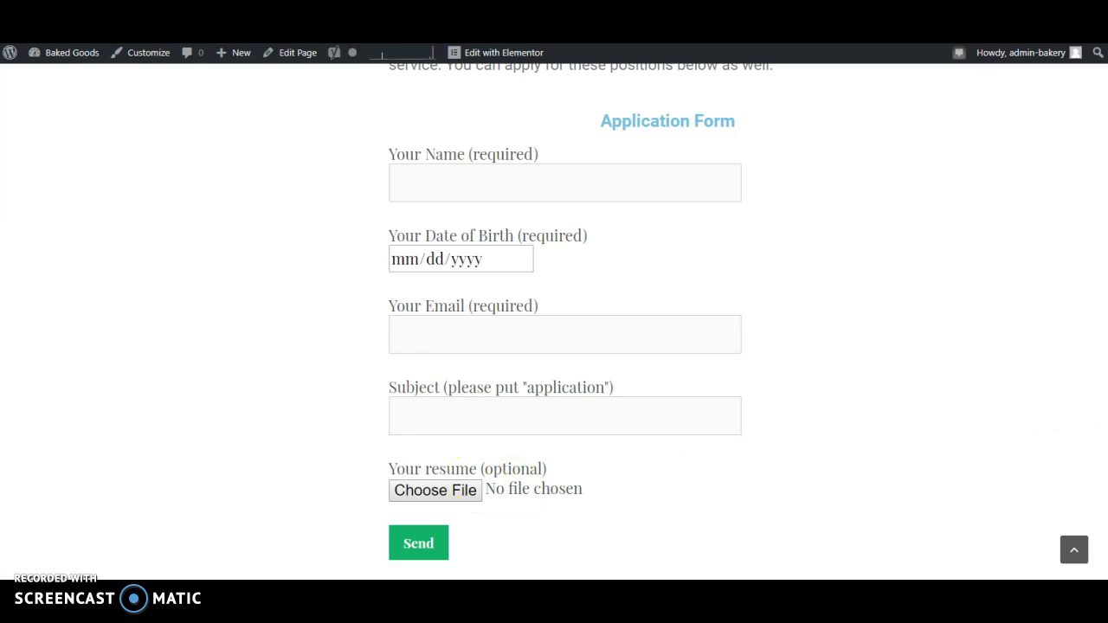
Play the baking video below the Careers application form for a few seconds and pause it
scroll(418, 464, down, 5)
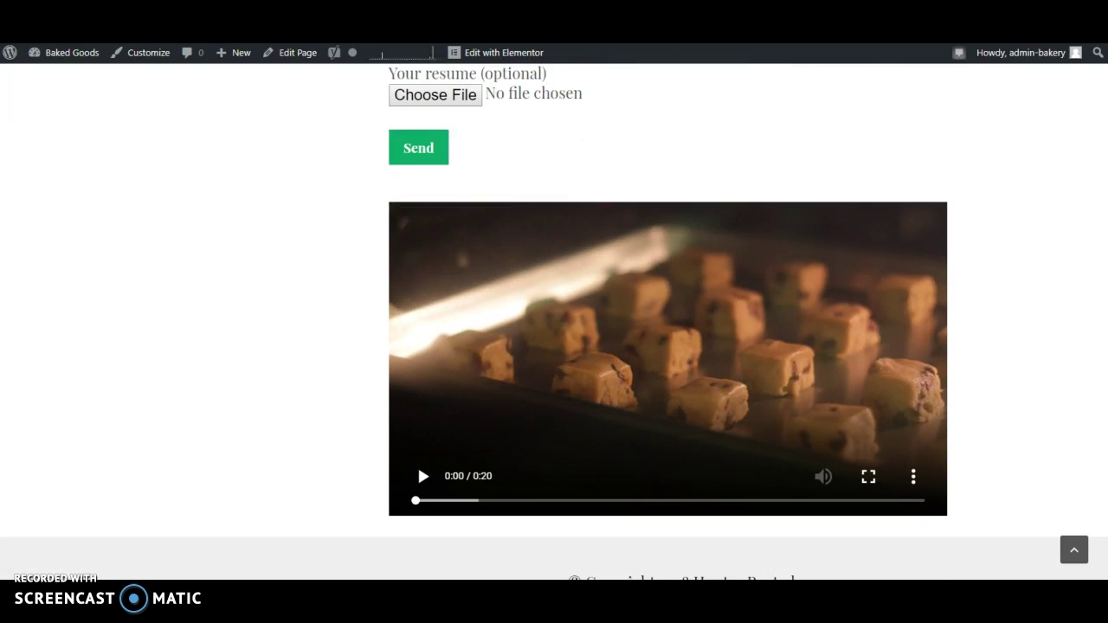
click(421, 469)
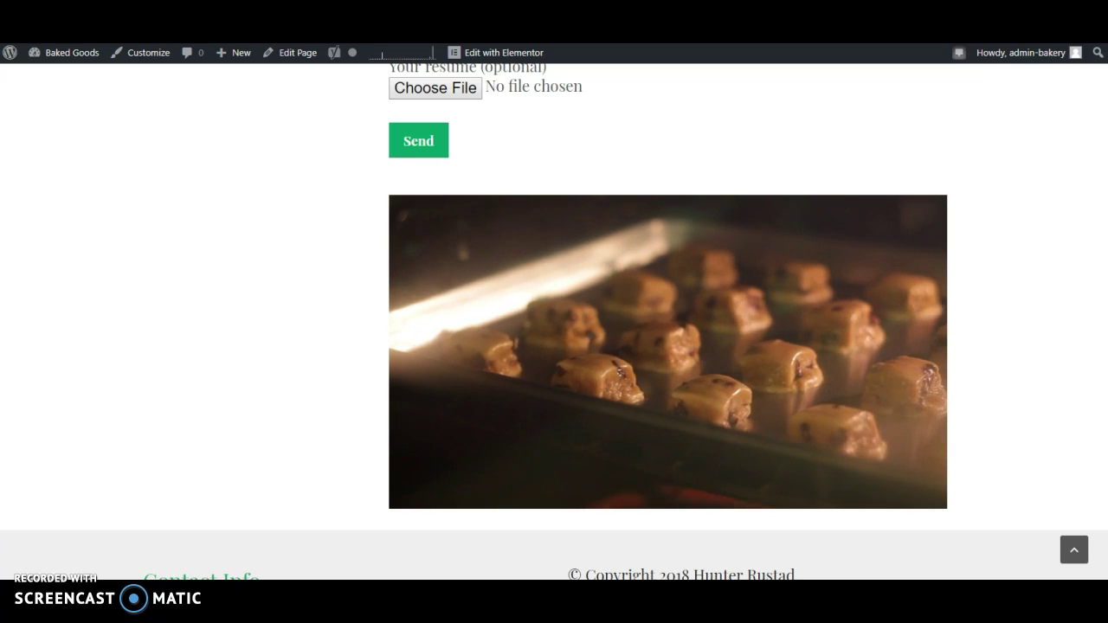
click(423, 470)
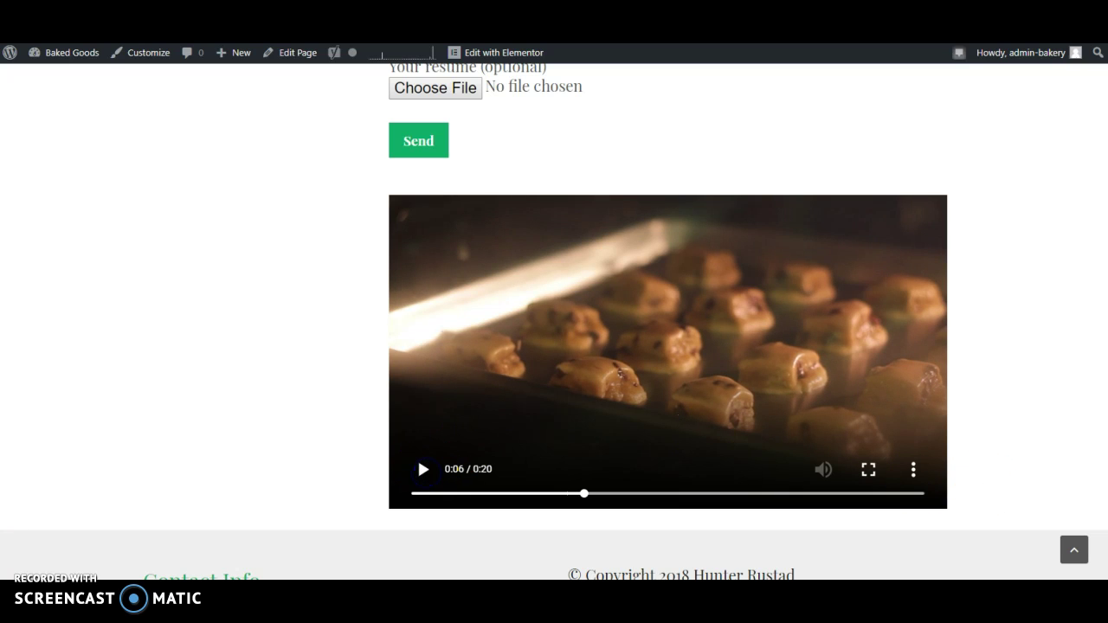
Open the Shop page and look through its full product grid, the sorting choice and the search box
scroll(417, 457, up, 15)
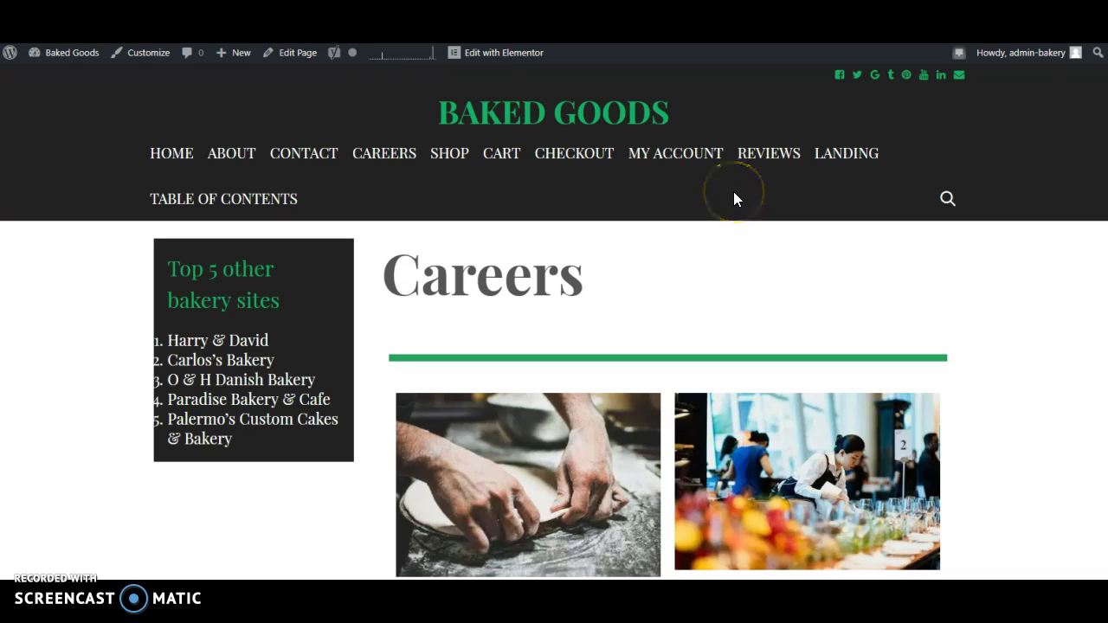
click(447, 158)
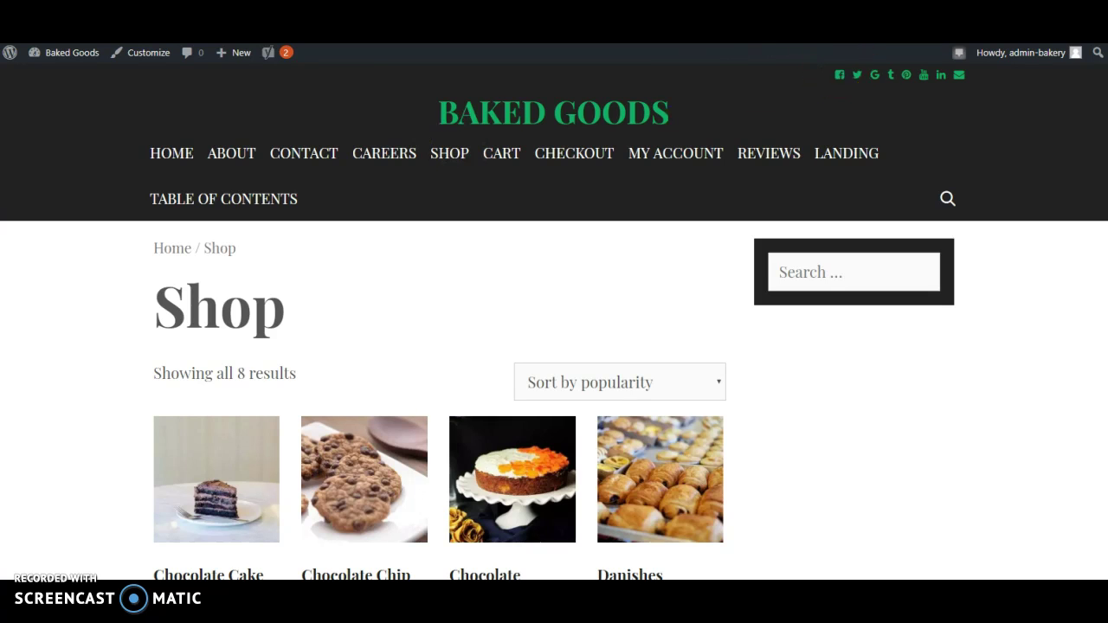
scroll(554, 320, down, 3)
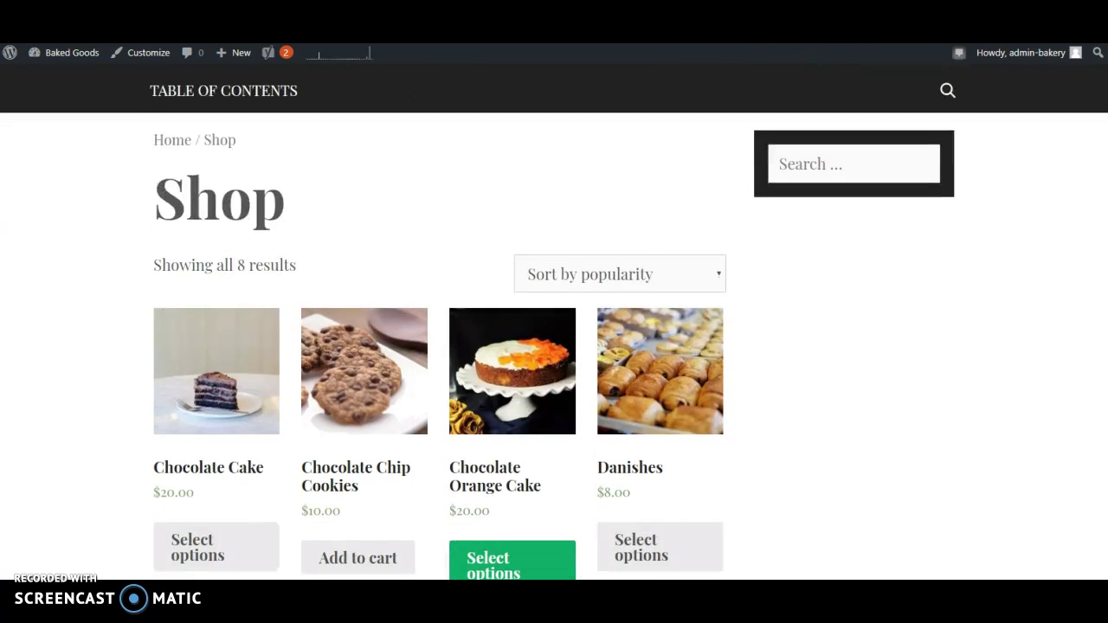
scroll(440, 320, down, 3)
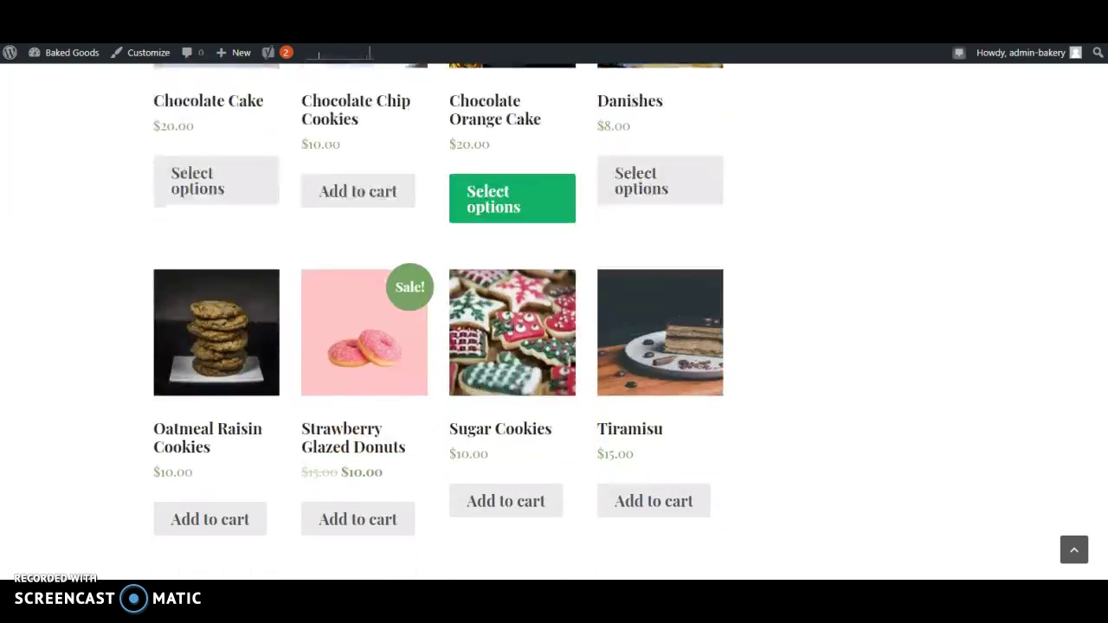
scroll(554, 321, down, 1)
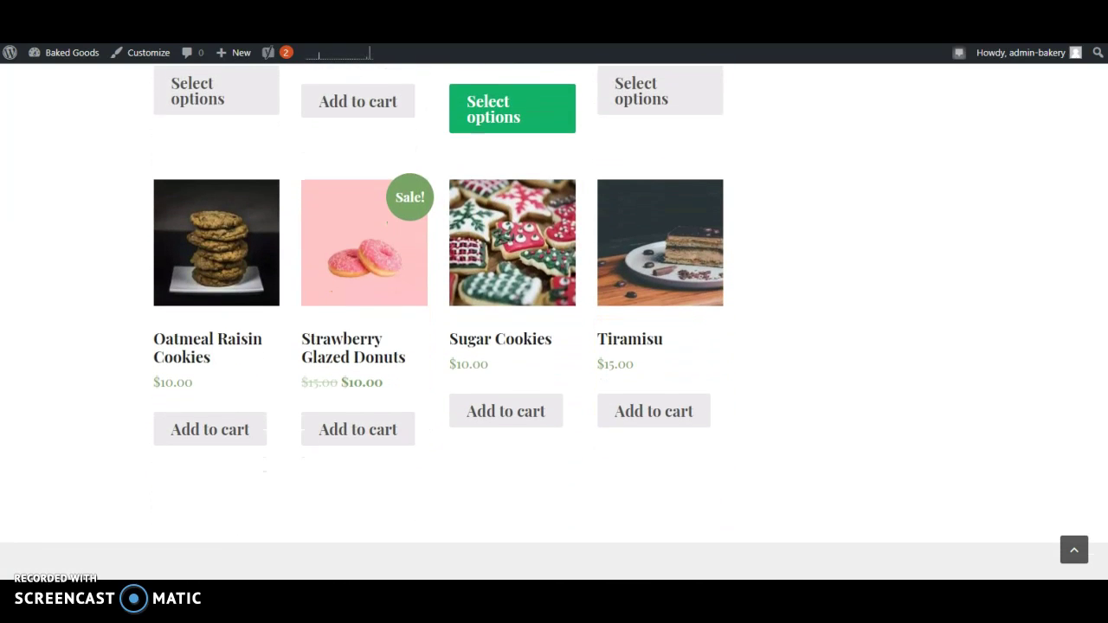
scroll(554, 320, down, 1)
scroll(554, 320, down, 1)
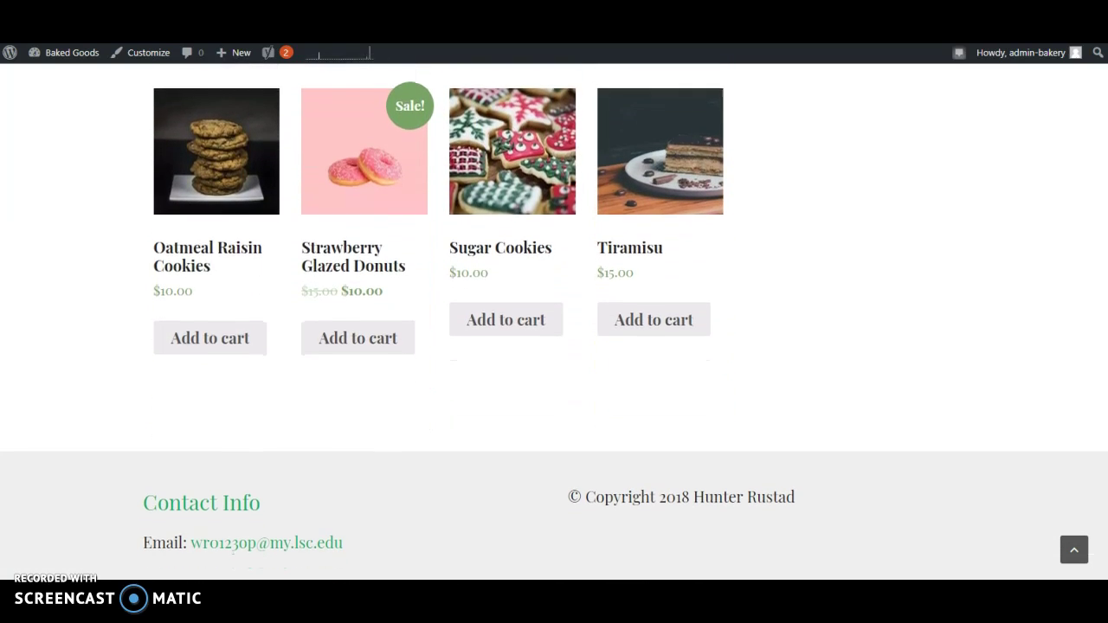
scroll(512, 184, down, 1)
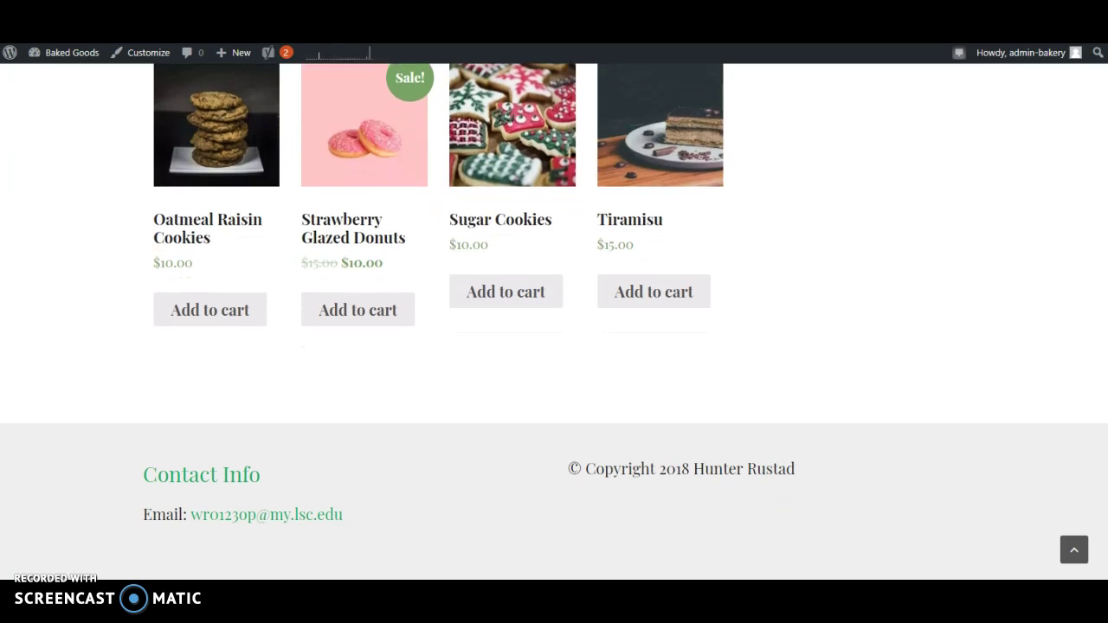
scroll(512, 183, up, 3)
scroll(512, 184, up, 2)
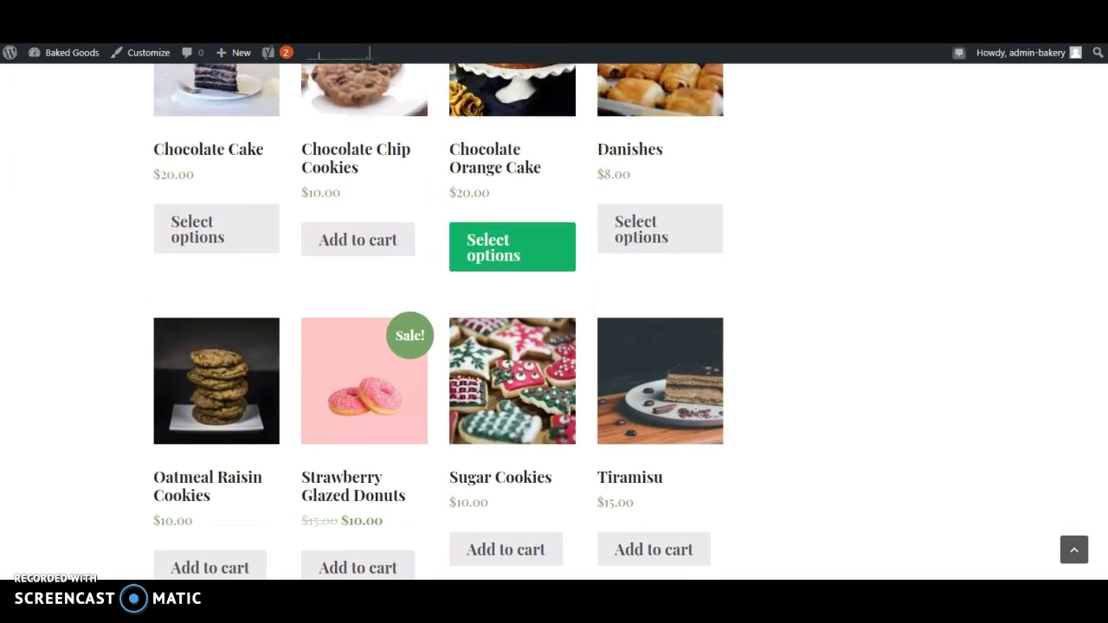
scroll(438, 321, up, 2)
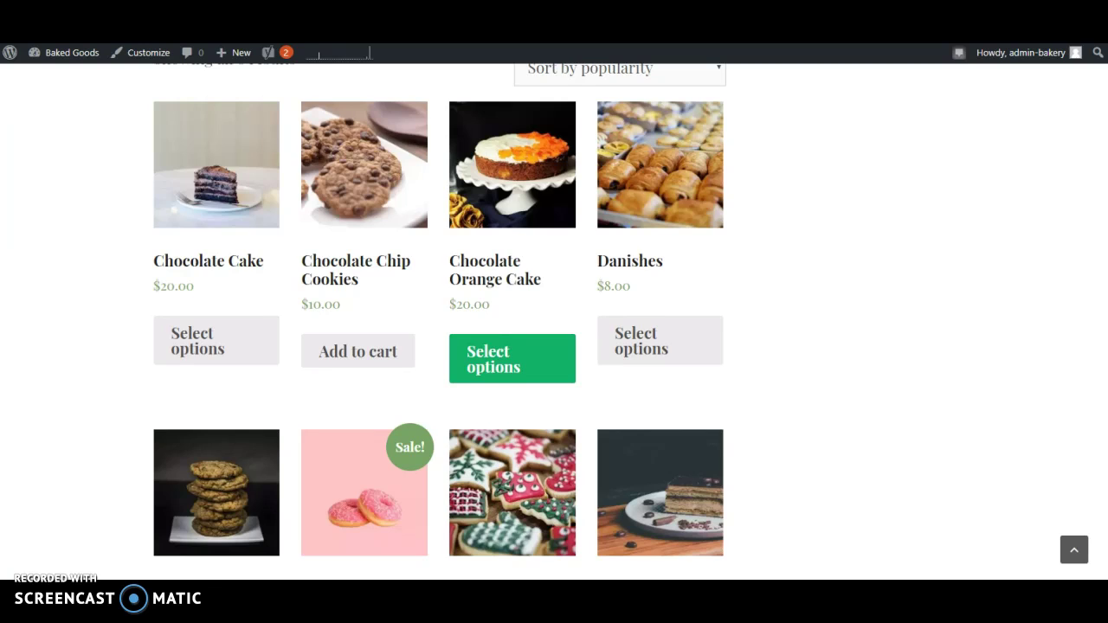
scroll(438, 321, up, 2)
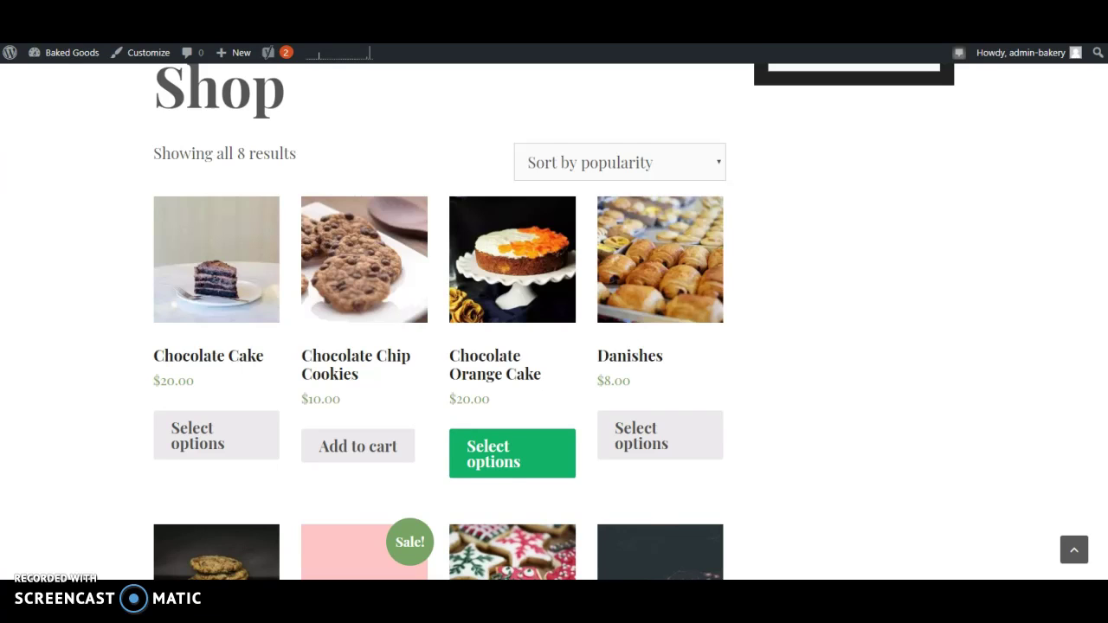
scroll(621, 321, up, 1)
scroll(554, 321, down, 1)
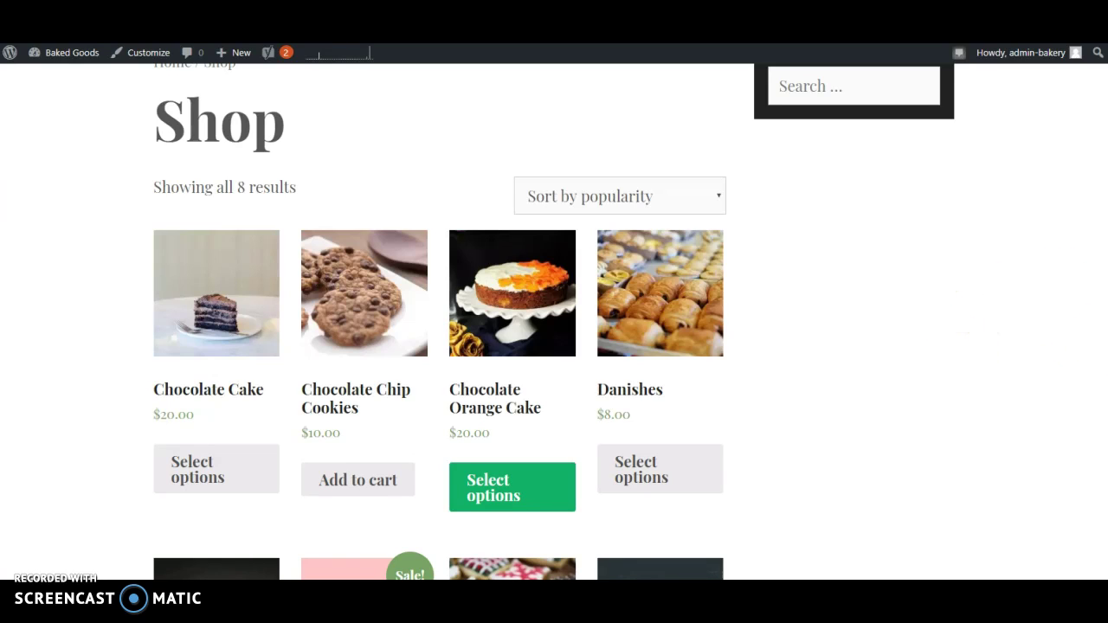
scroll(554, 321, up, 2)
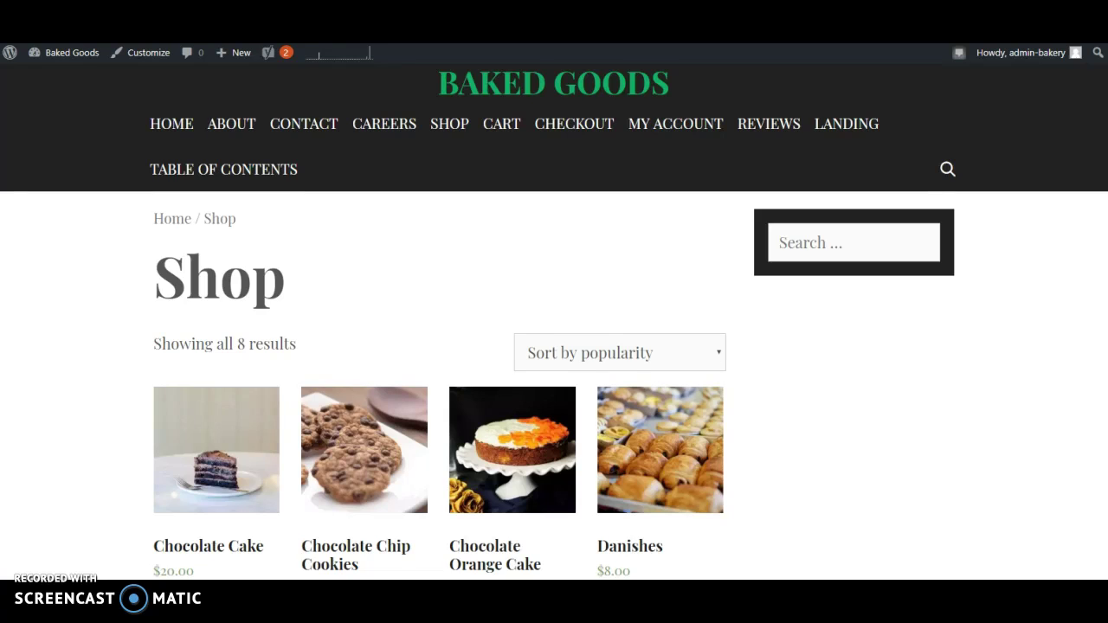
scroll(554, 323, down, 2)
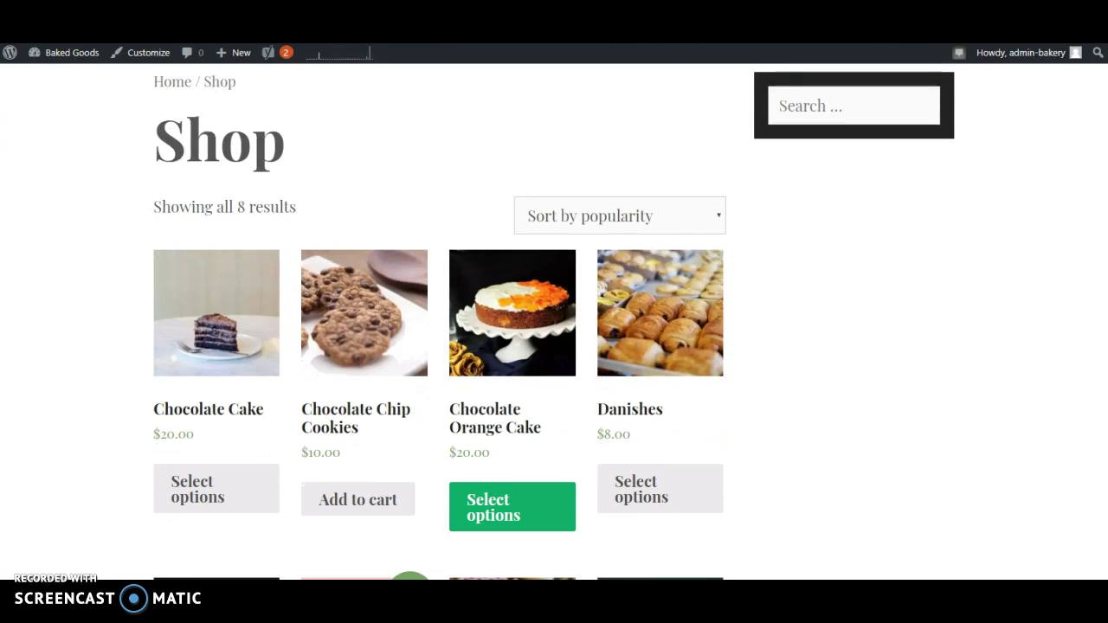
scroll(554, 323, down, 2)
scroll(1102, 433, down, 1)
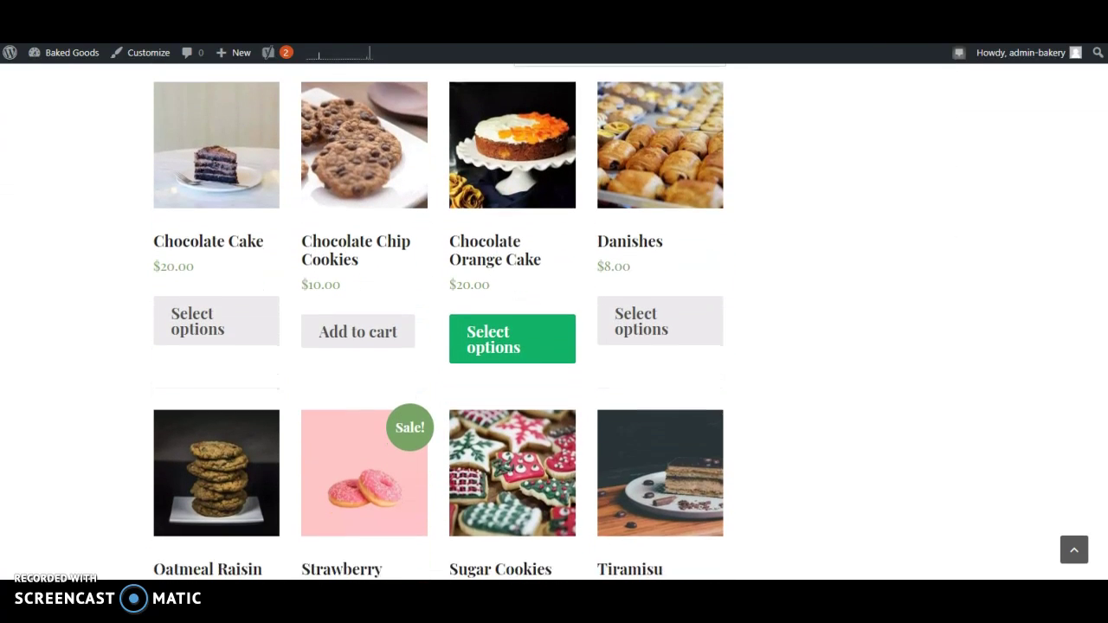
scroll(1101, 451, down, 1)
scroll(1096, 429, up, 2)
scroll(1098, 424, up, 1)
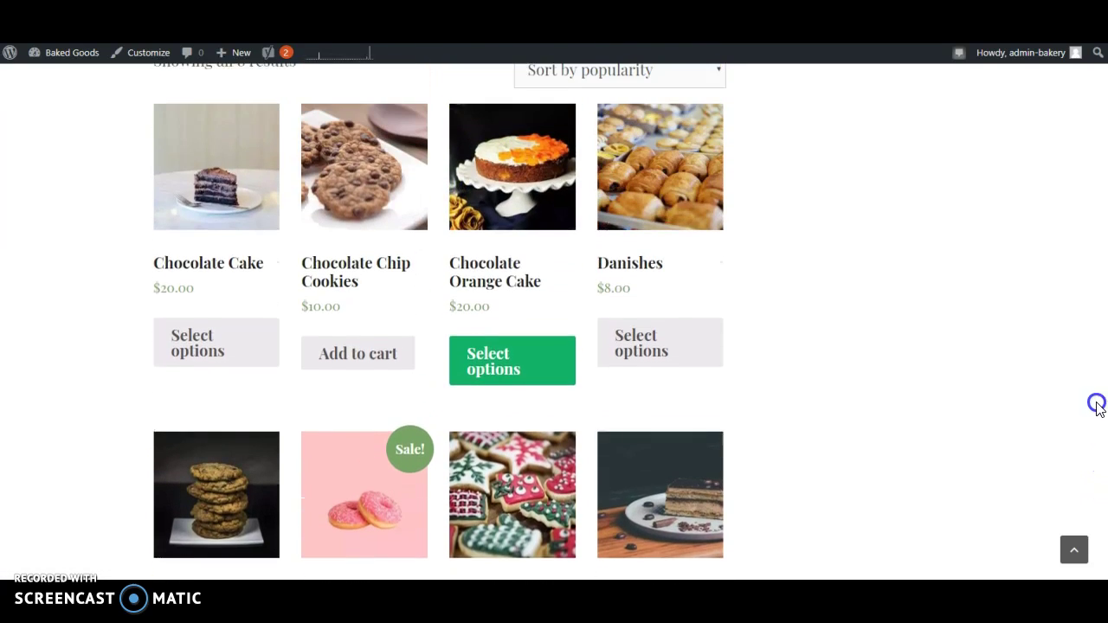
scroll(1098, 421, down, 1)
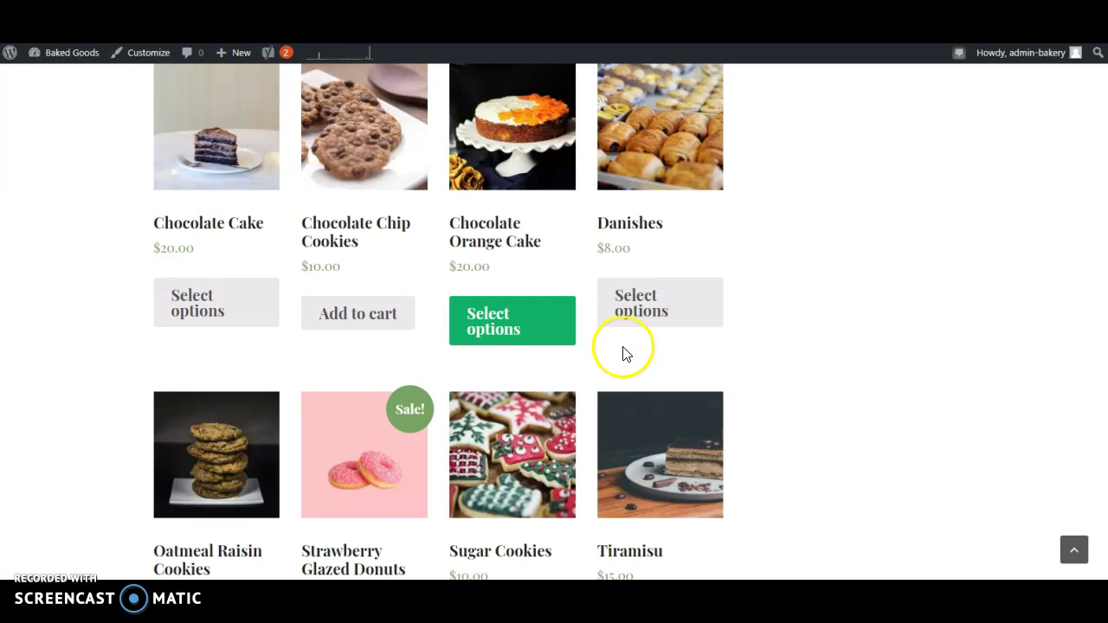
Open the Chocolate Orange Cake product and review its description, Gluten Free option and payment choices
click(524, 153)
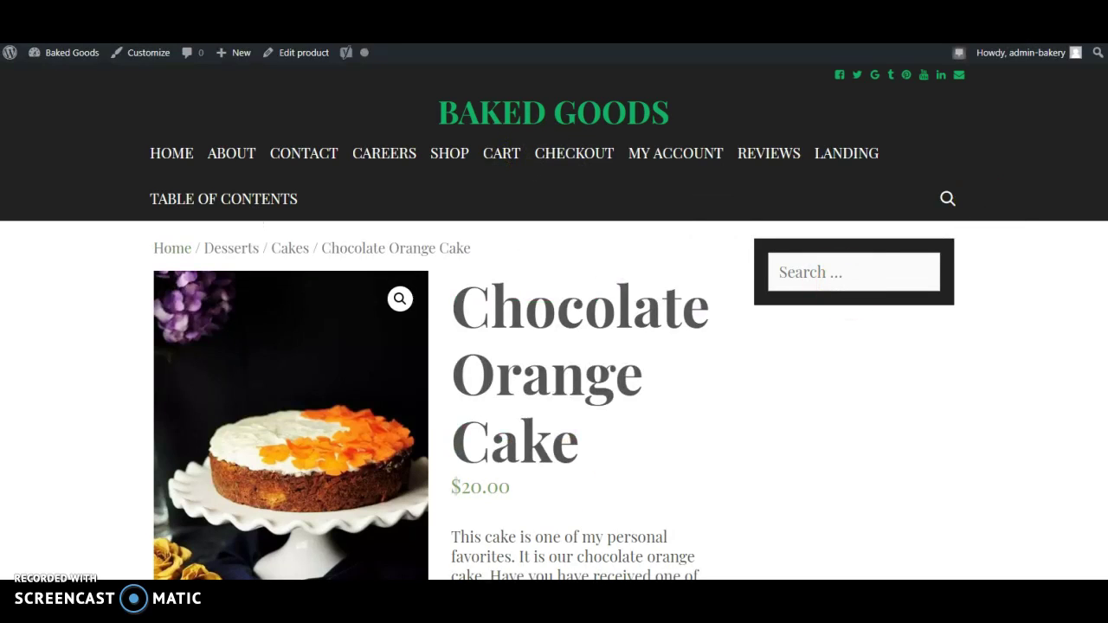
scroll(554, 346, down, 4)
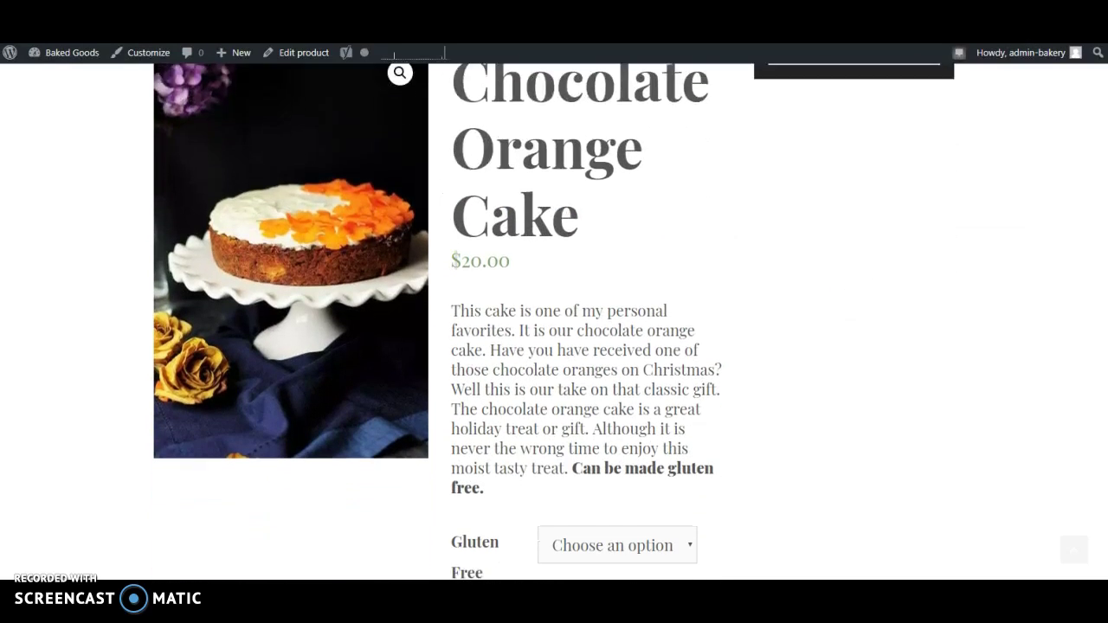
scroll(554, 347, down, 3)
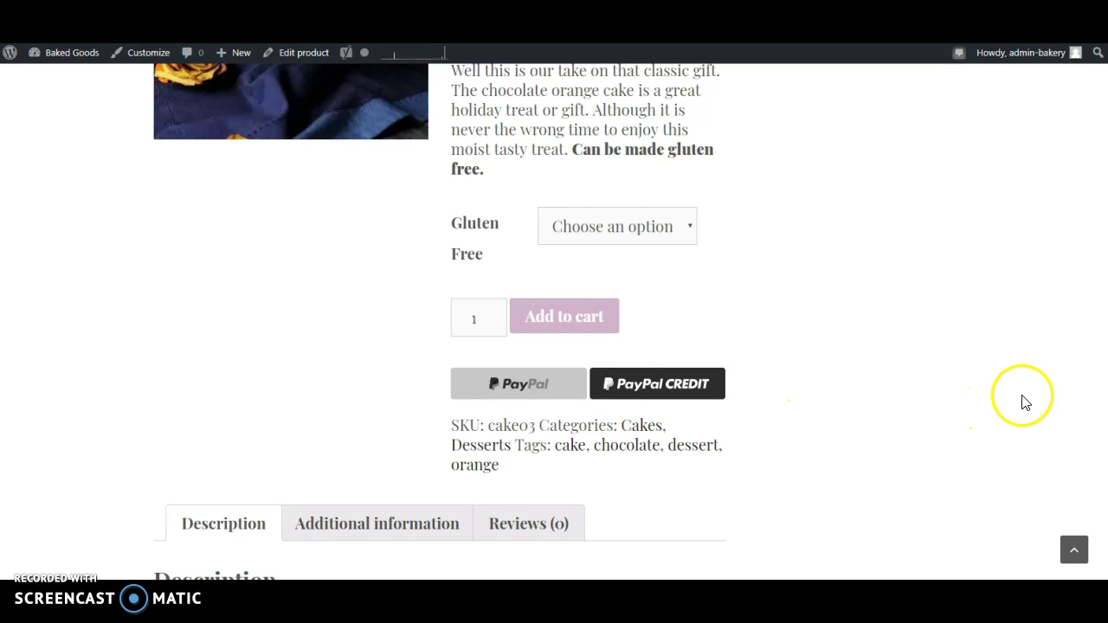
Try a quantity of 2 for the Chocolate Orange Cake and return it to 1
click(490, 314)
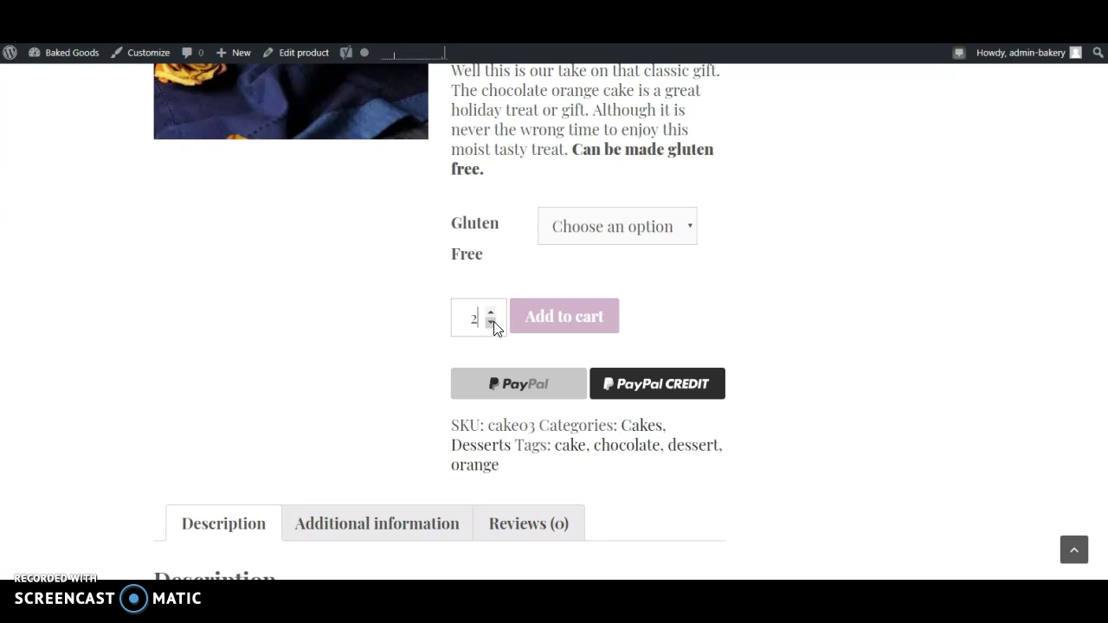
click(594, 321)
scroll(554, 320, up, 3)
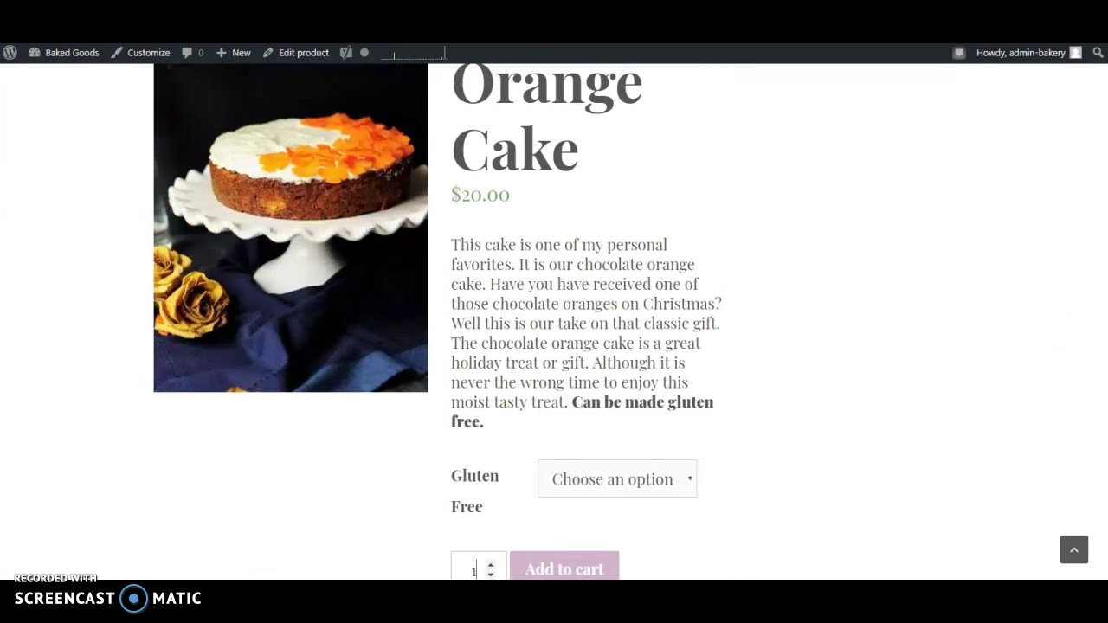
Choose Yes for Gluten Free on the Chocolate Orange Cake and add one to the cart
scroll(554, 320, down, 2)
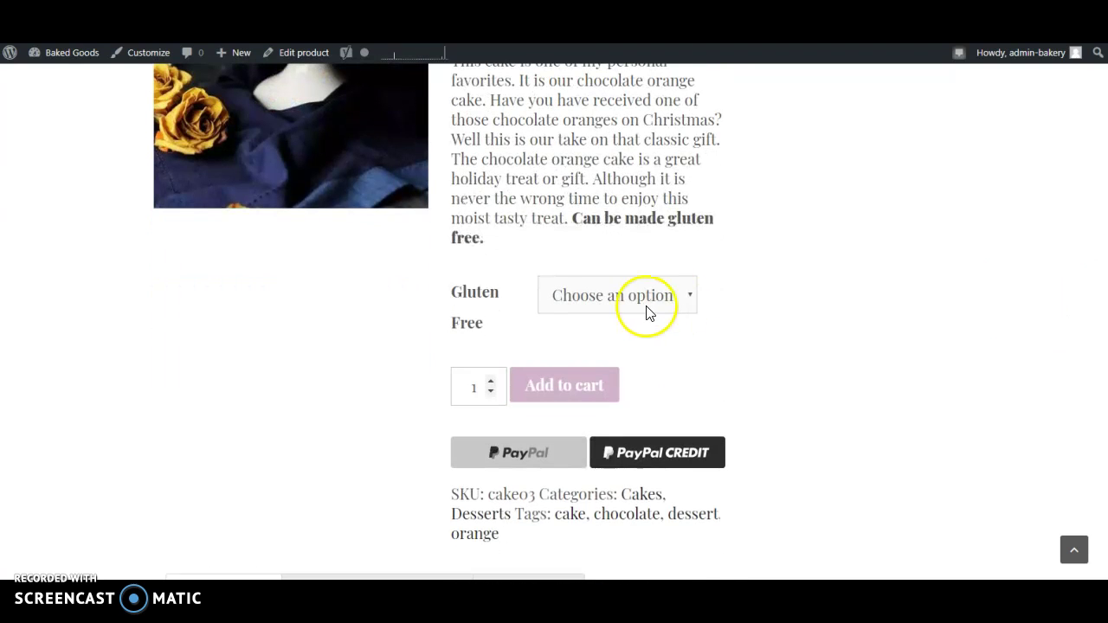
click(690, 297)
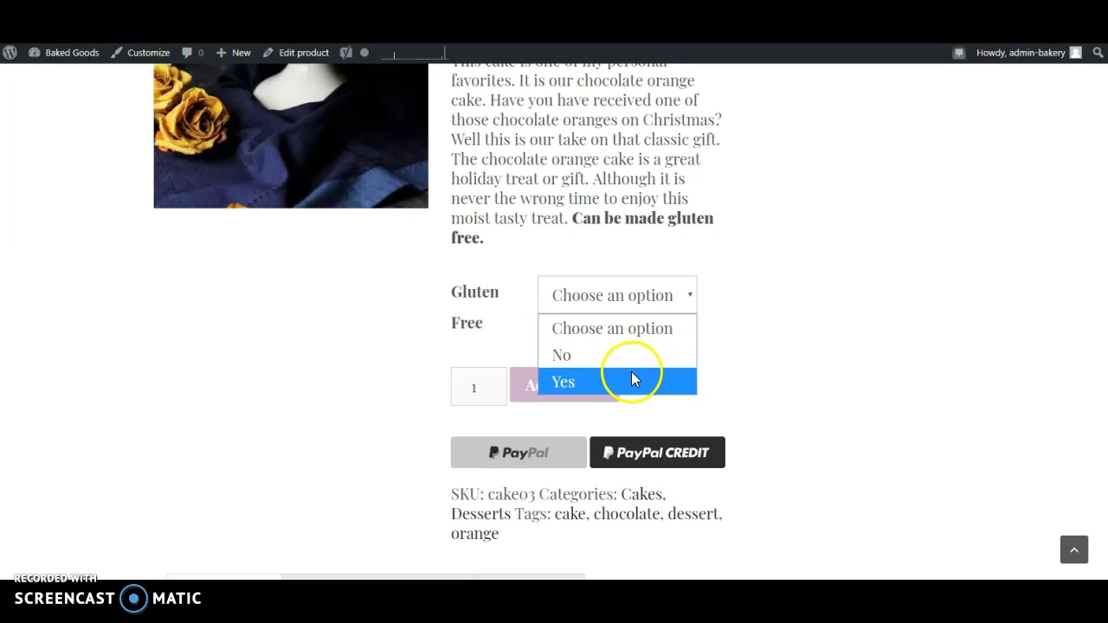
click(631, 374)
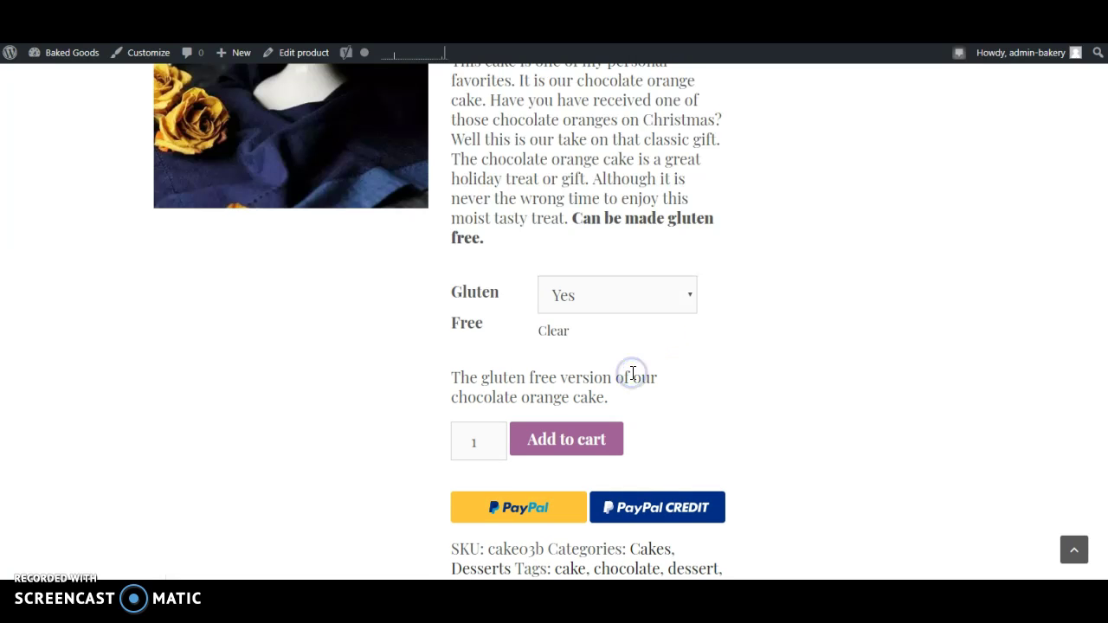
click(563, 442)
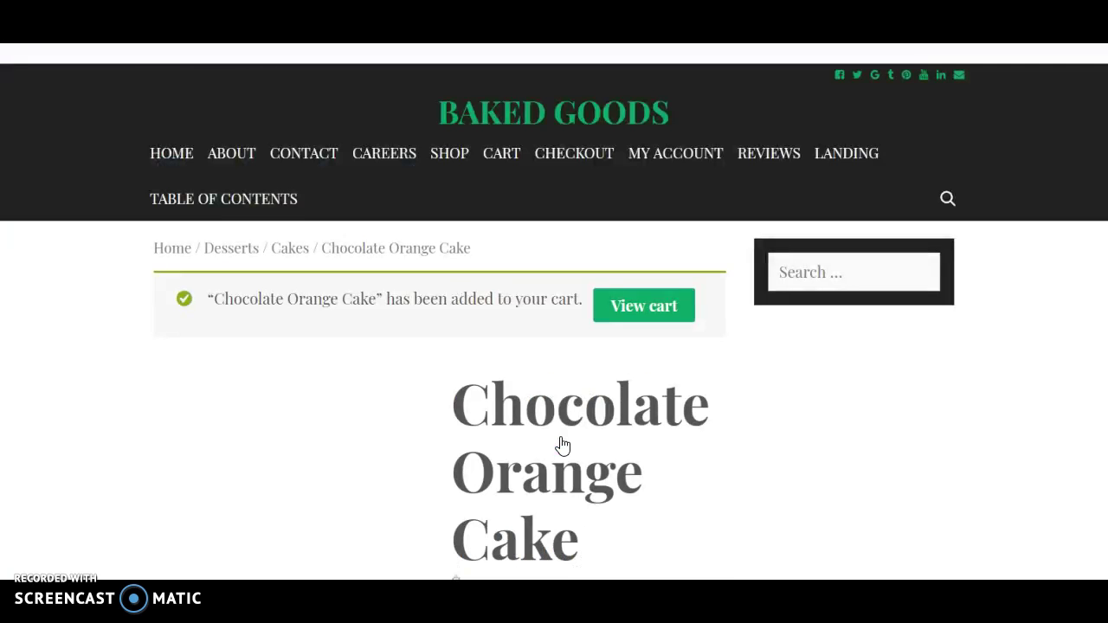
click(947, 382)
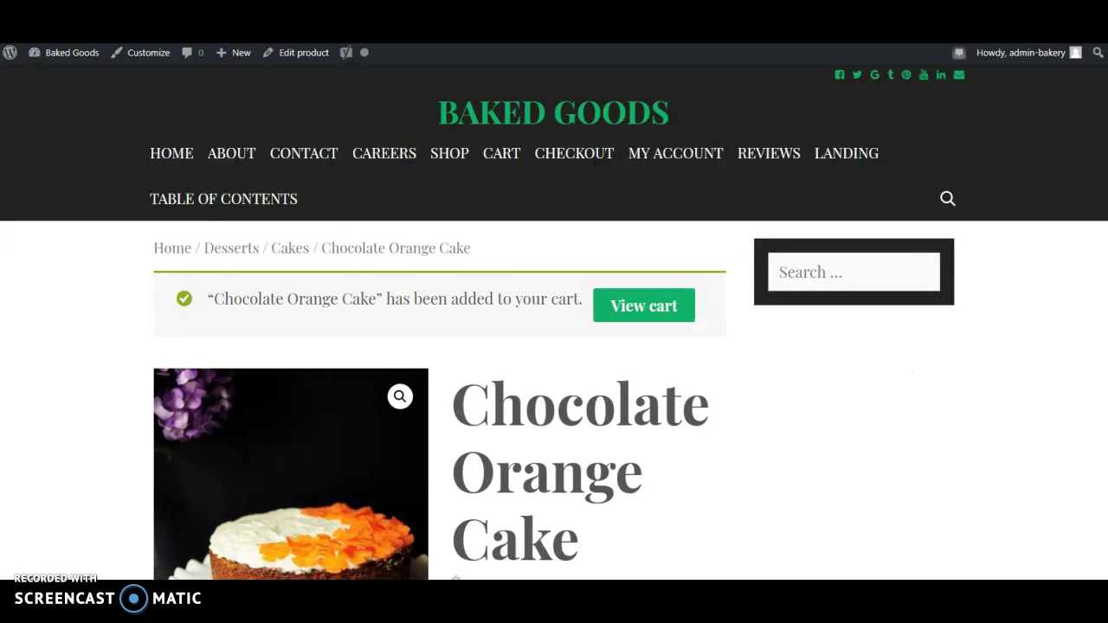
Review the Chocolate Orange Cake page from its purchase options through the description to the related products
scroll(554, 322, down, 5)
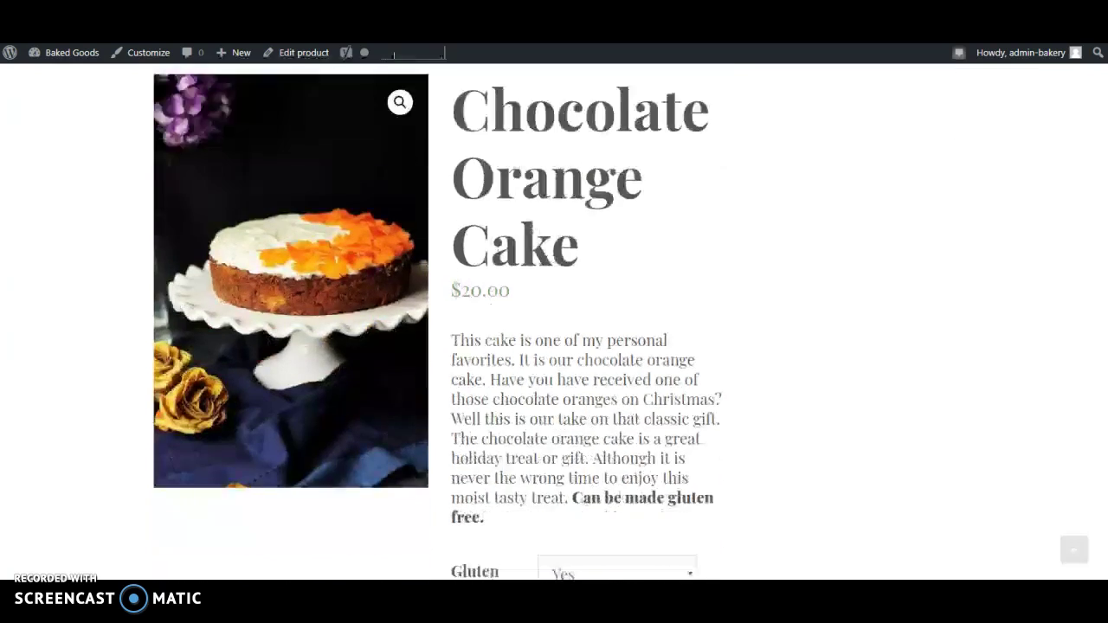
scroll(1101, 339, down, 3)
scroll(1101, 339, up, 1)
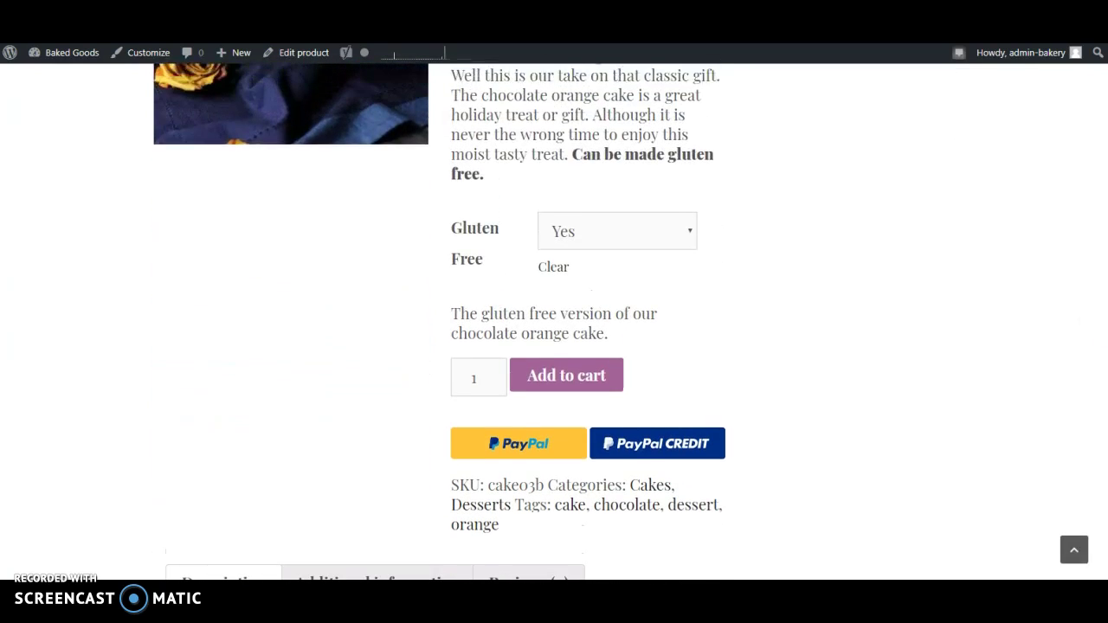
scroll(1100, 339, down, 1)
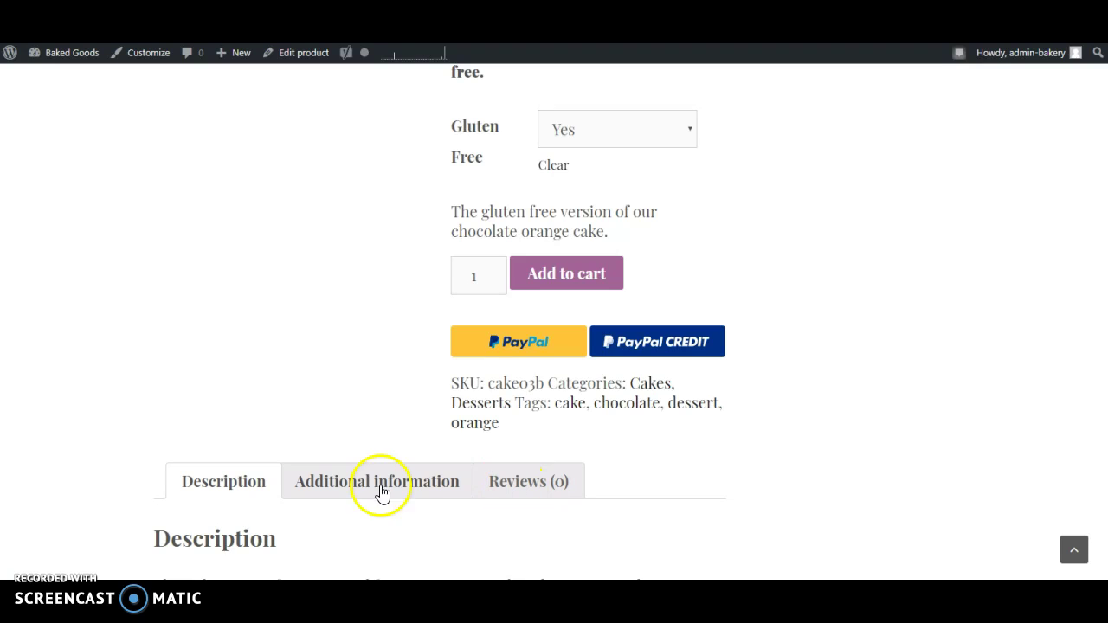
scroll(989, 385, down, 1)
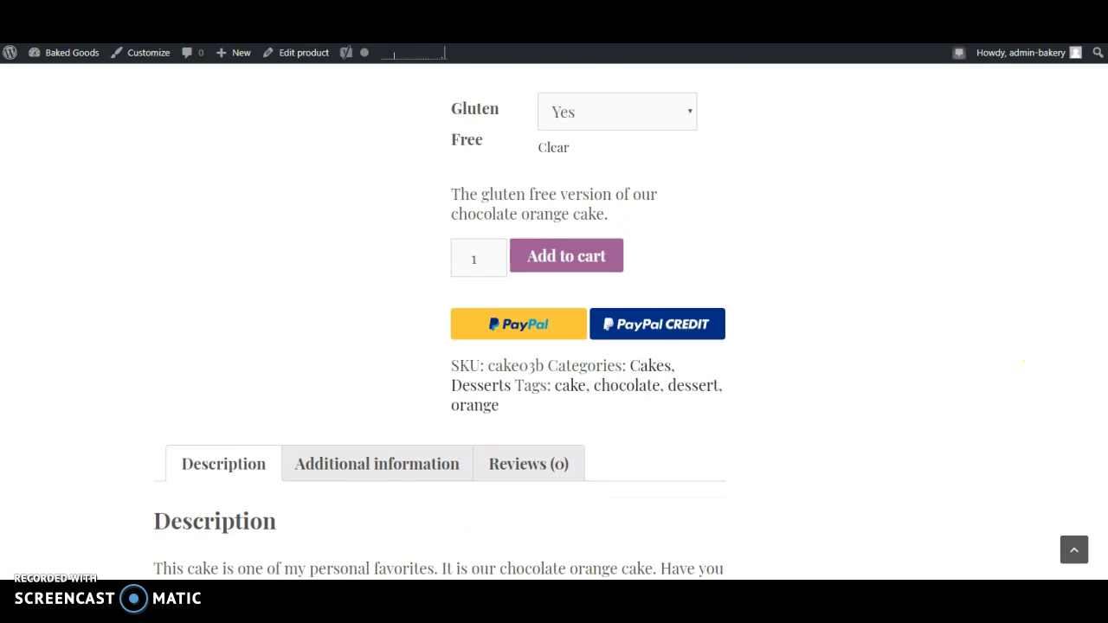
scroll(1090, 452, down, 7)
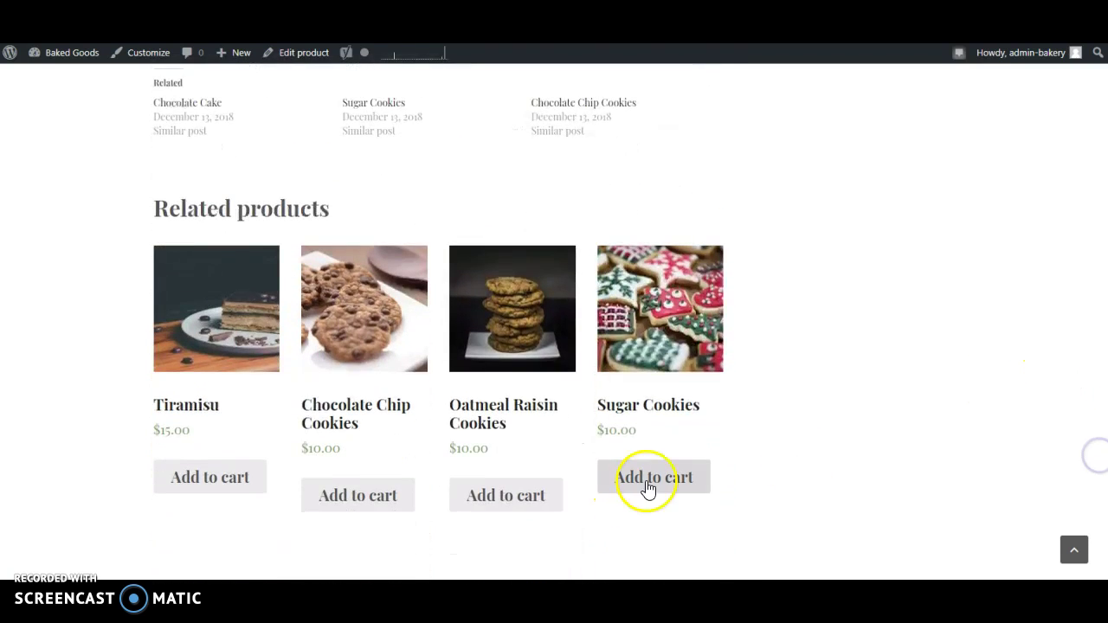
scroll(680, 309, up, 6)
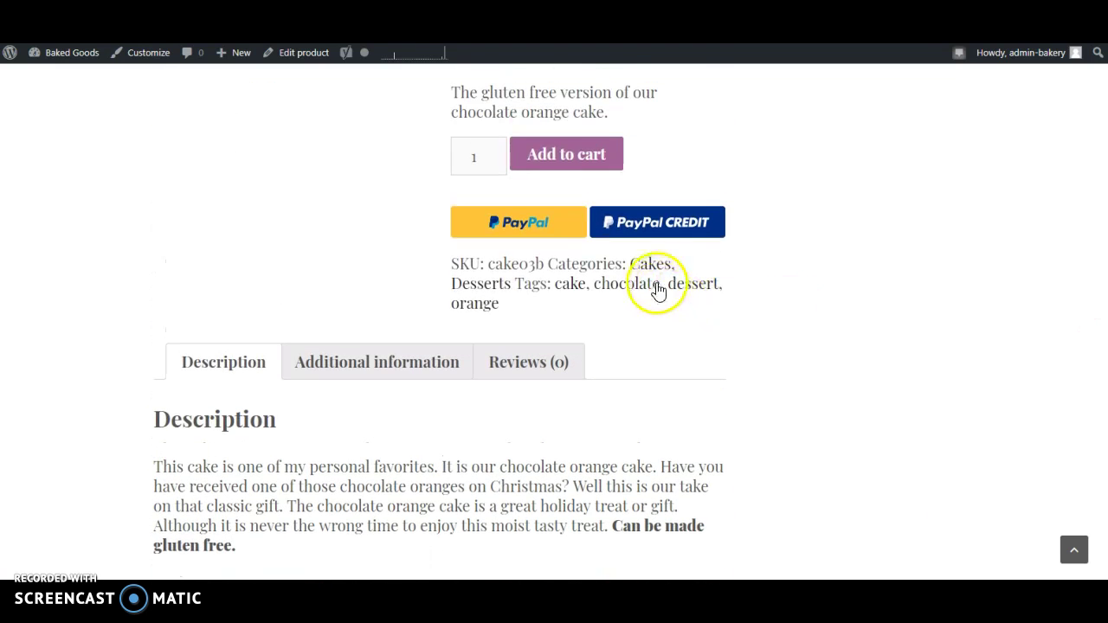
Open the Cakes category from the Chocolate Orange Cake product and look through the cakes listed there
click(654, 268)
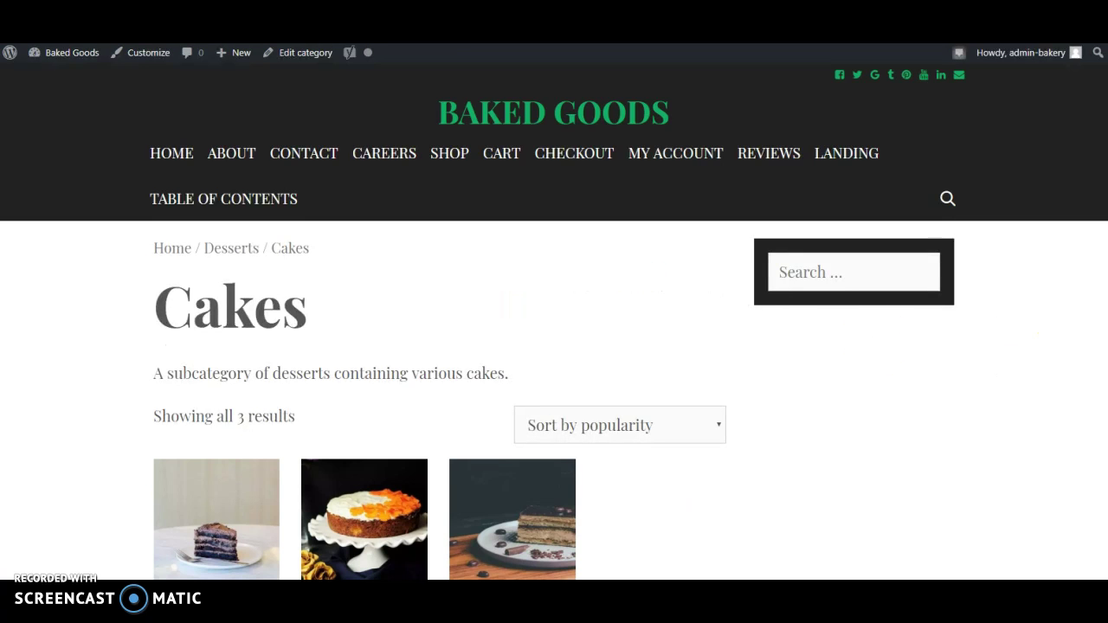
scroll(554, 312, down, 2)
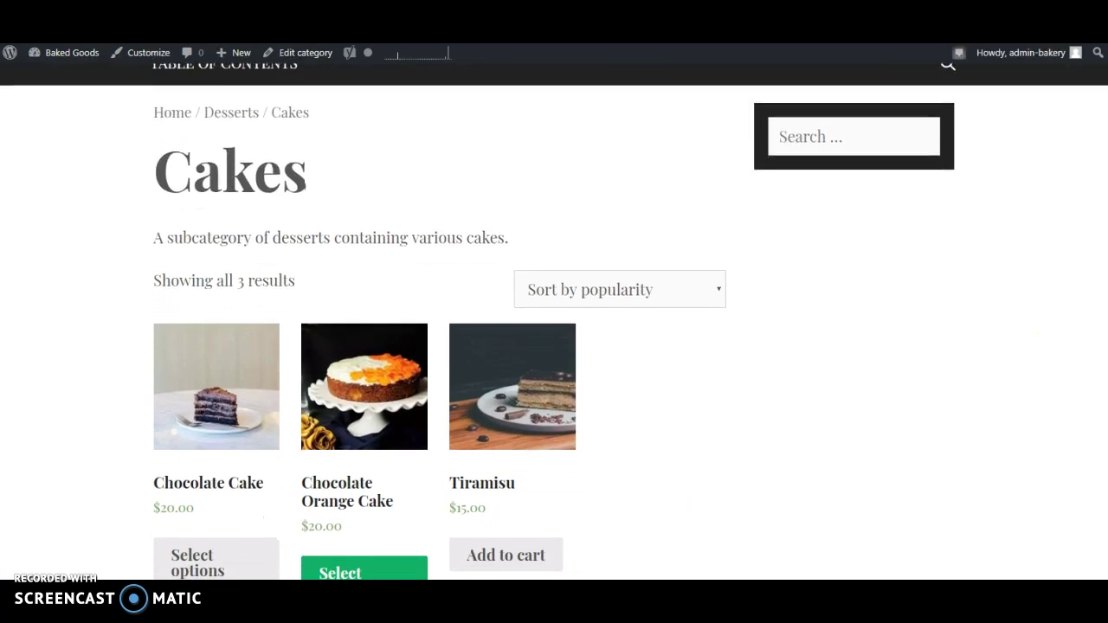
scroll(554, 333, down, 1)
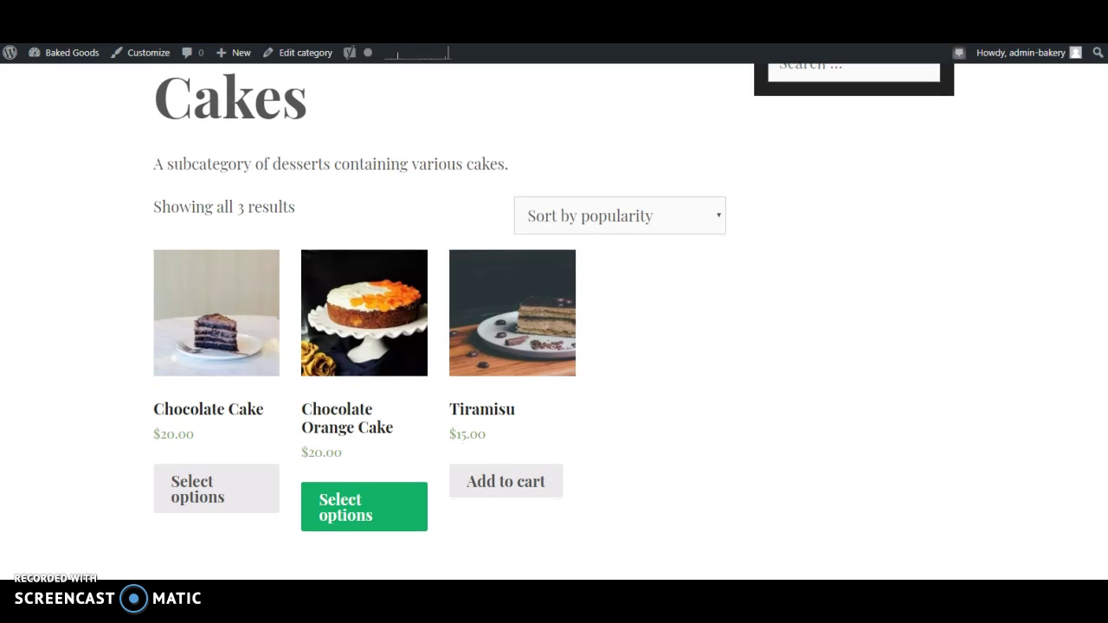
scroll(554, 312, down, 1)
scroll(554, 312, up, 3)
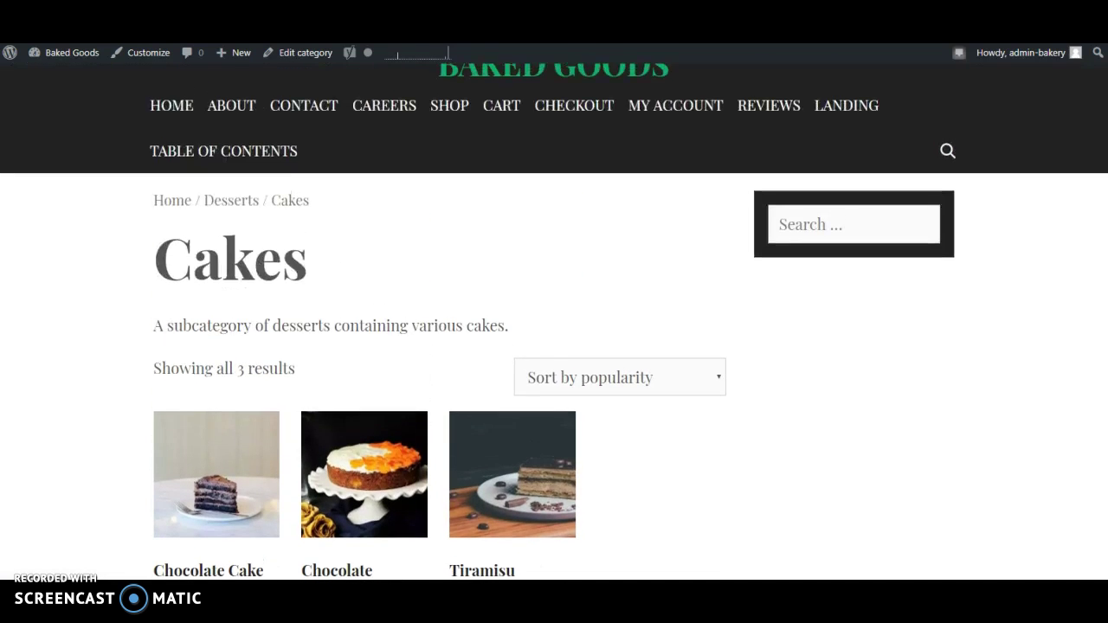
scroll(554, 322, up, 1)
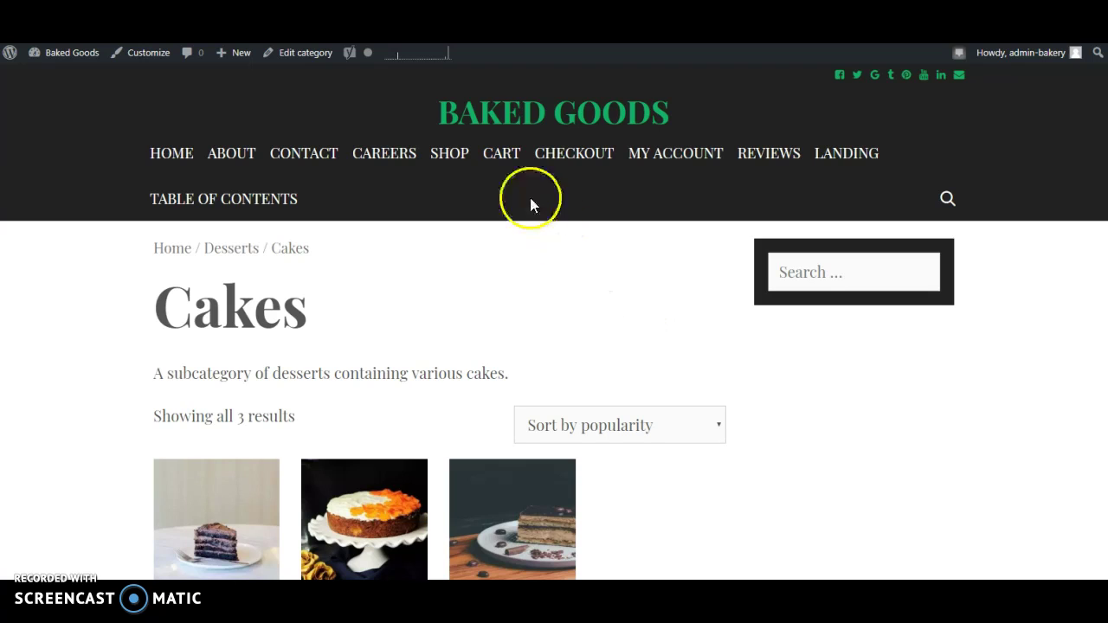
Open the cart and review its products, coupon field, cart totals, shipping and checkout options
click(502, 154)
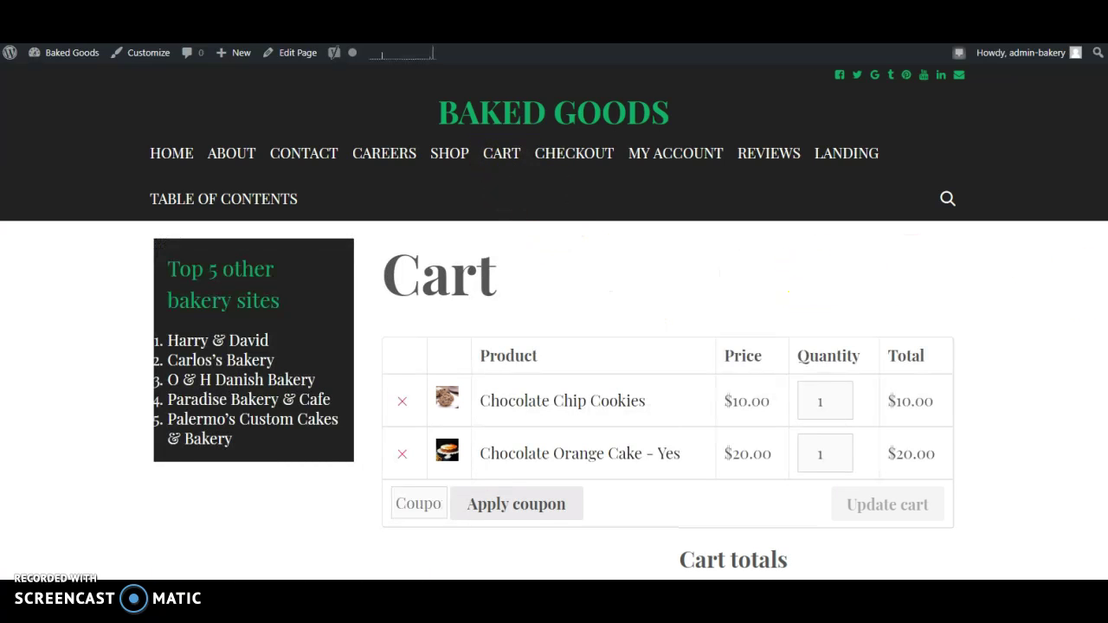
scroll(1065, 296, down, 2)
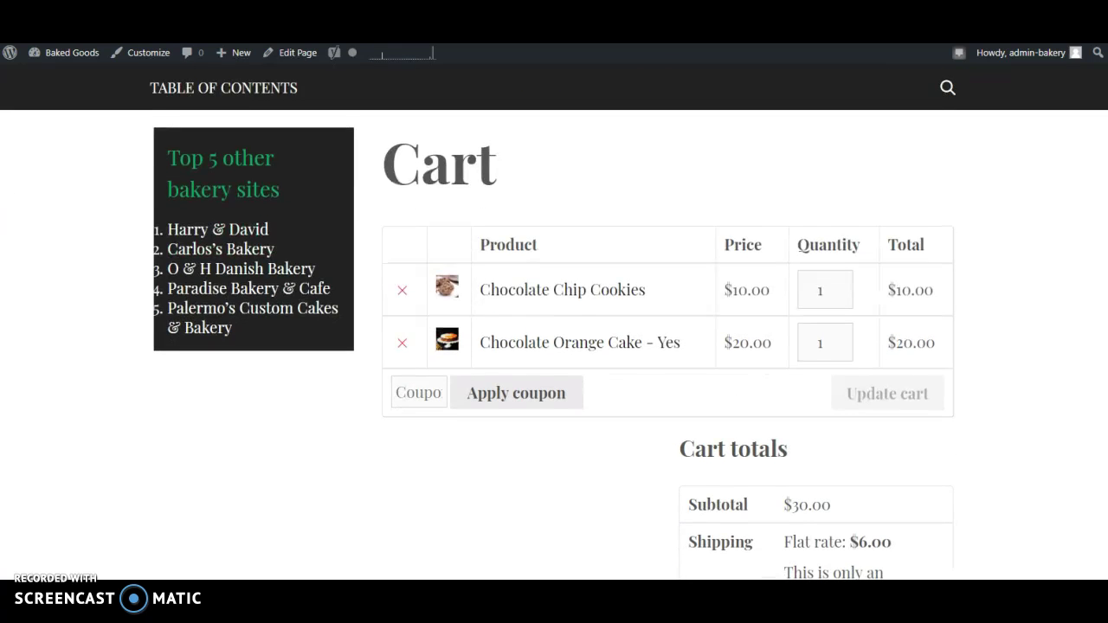
scroll(554, 325, down, 3)
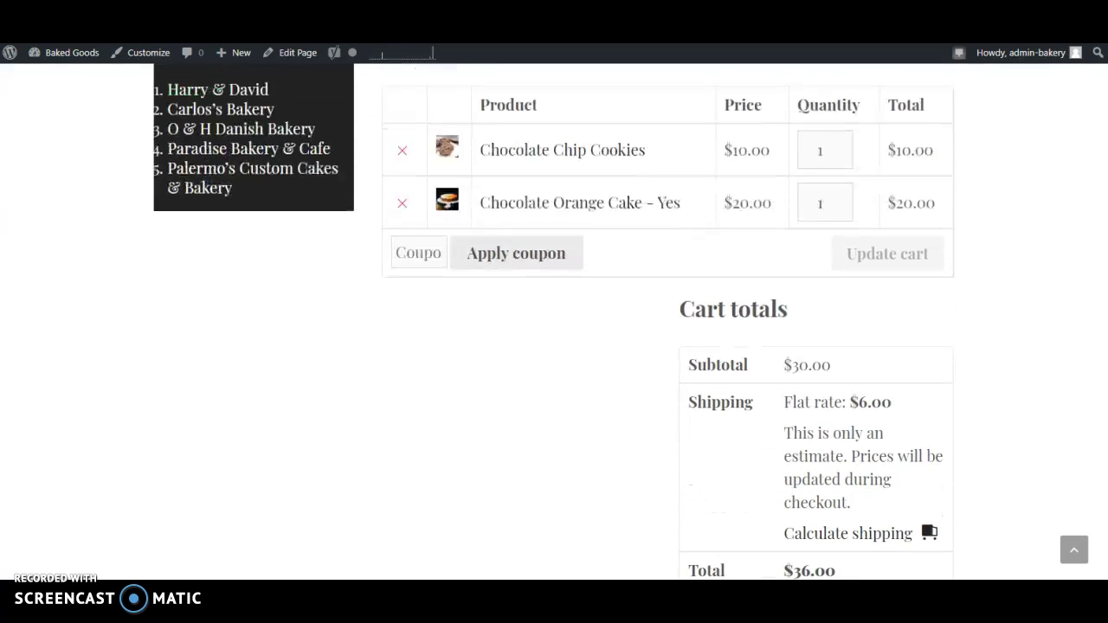
scroll(554, 325, down, 3)
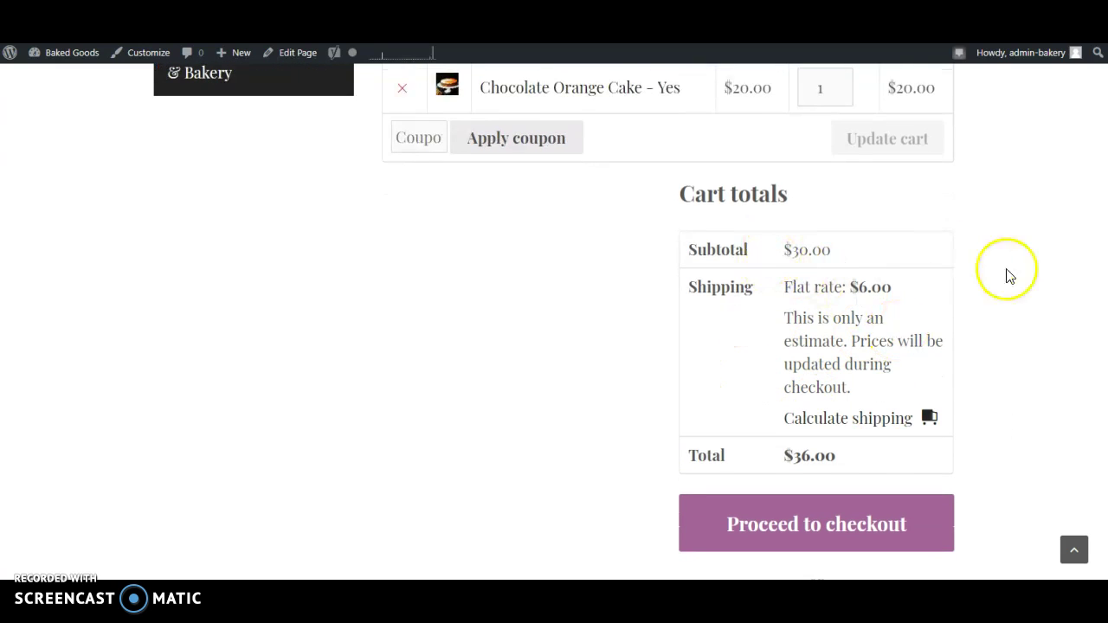
scroll(554, 324, down, 3)
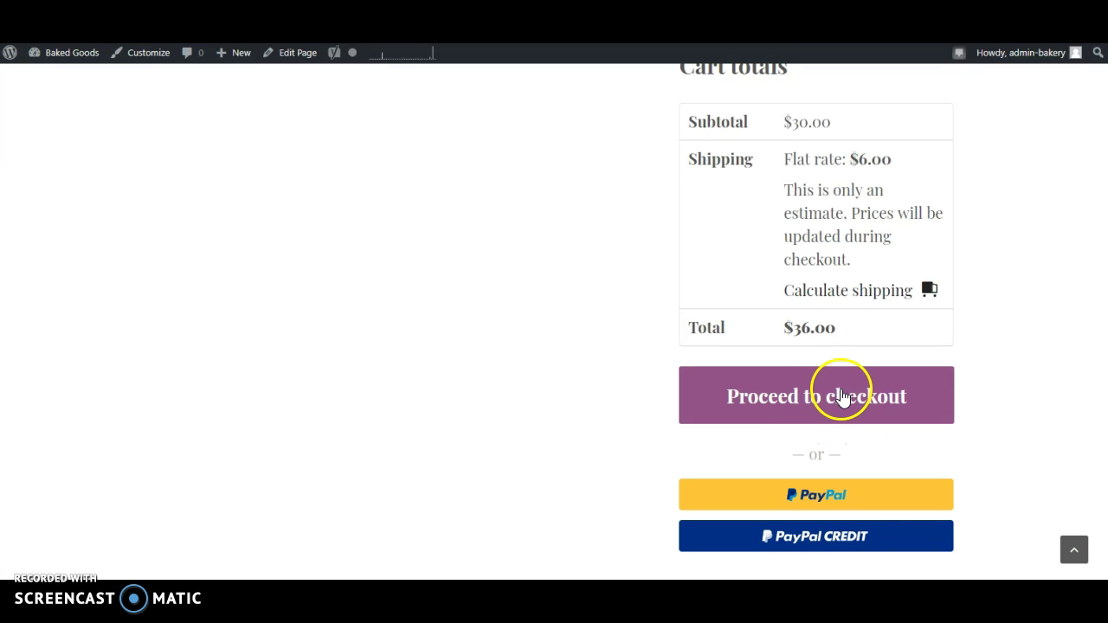
Proceed to checkout and review the billing details form, order summary and PayPal payment options
click(906, 409)
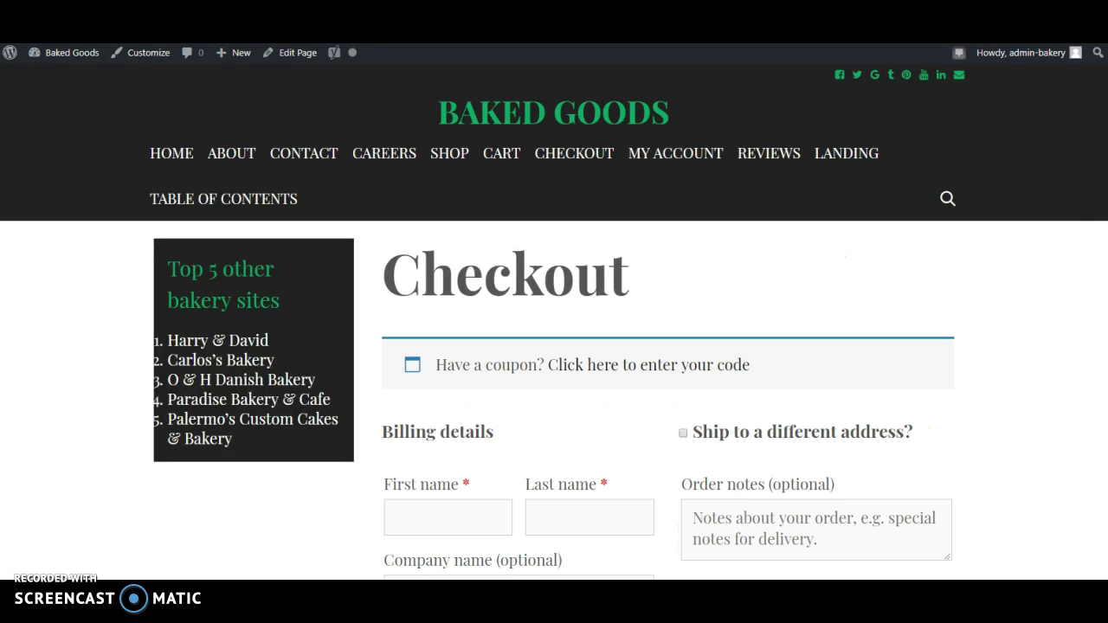
scroll(1088, 211, down, 3)
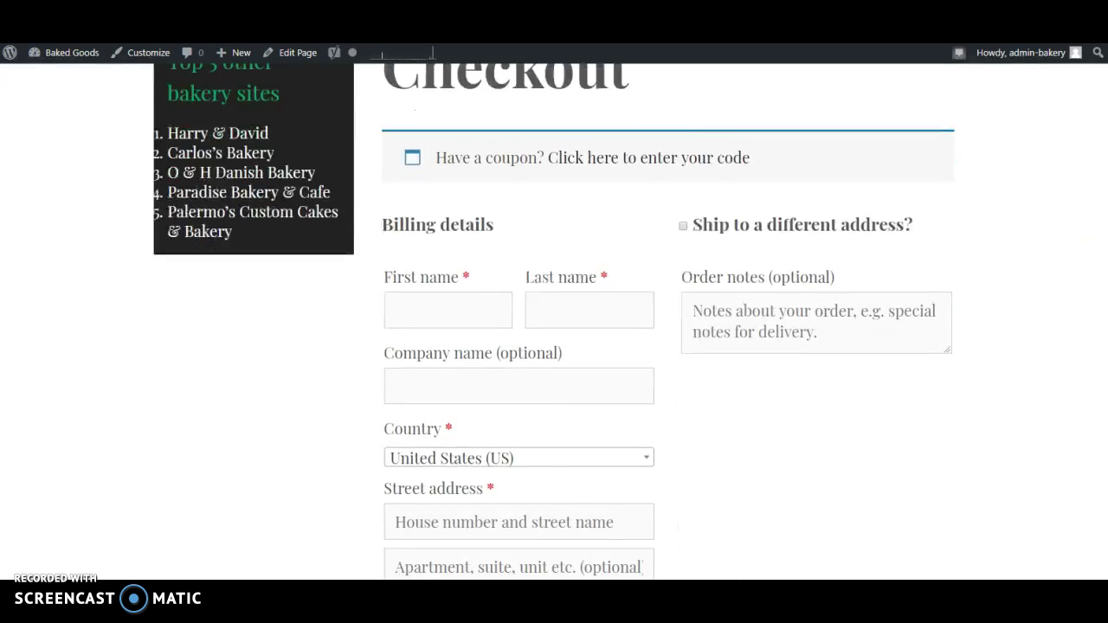
scroll(1088, 210, down, 10)
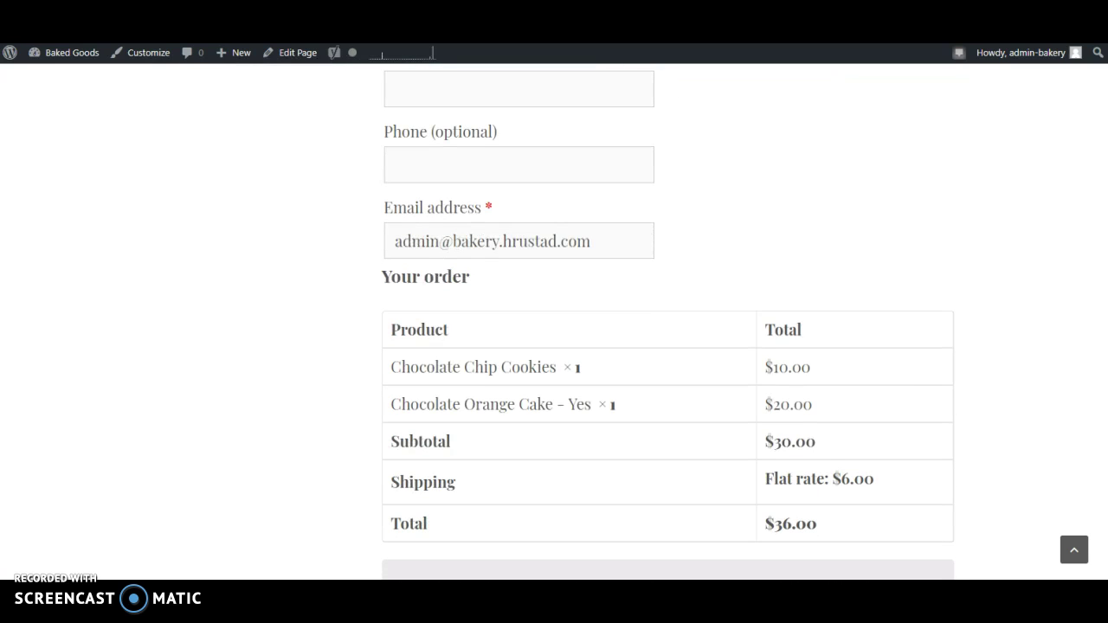
scroll(667, 320, down, 6)
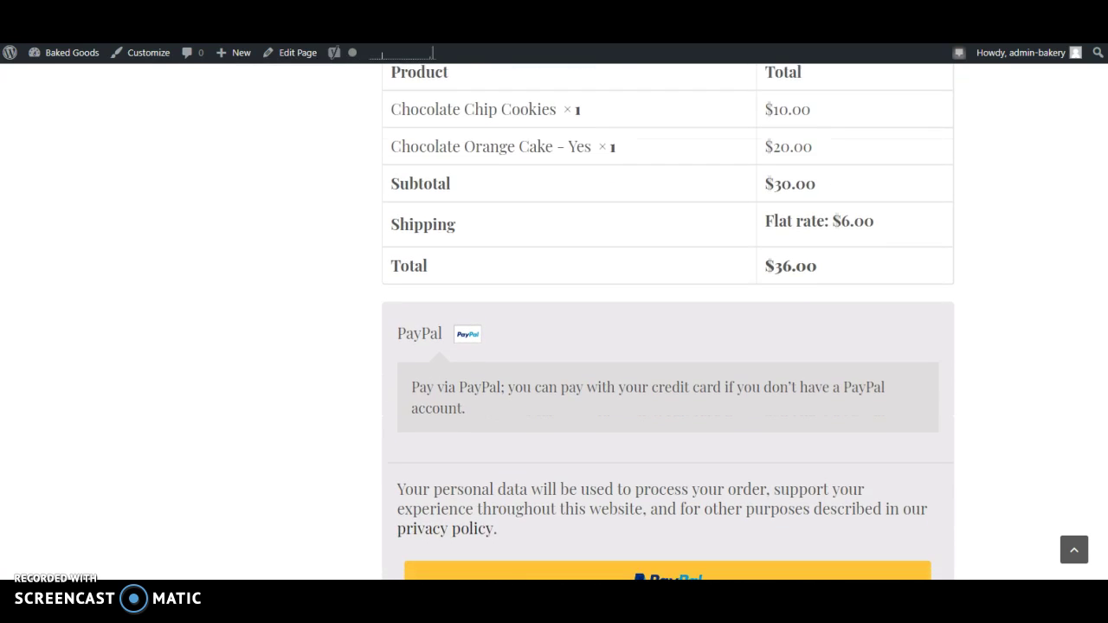
scroll(668, 321, down, 2)
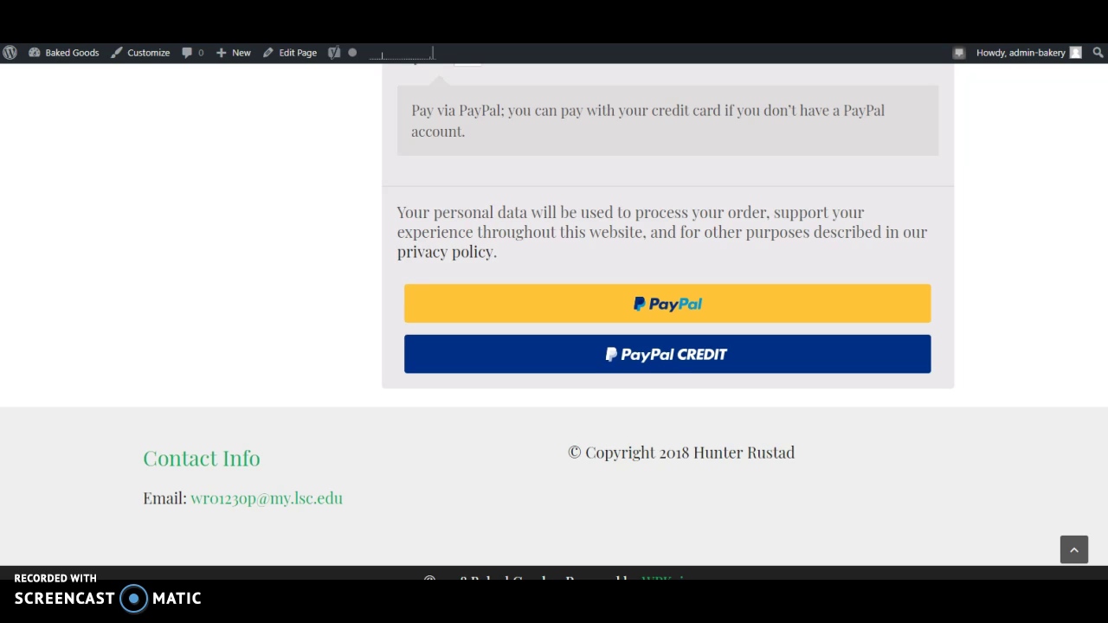
scroll(667, 321, up, 4)
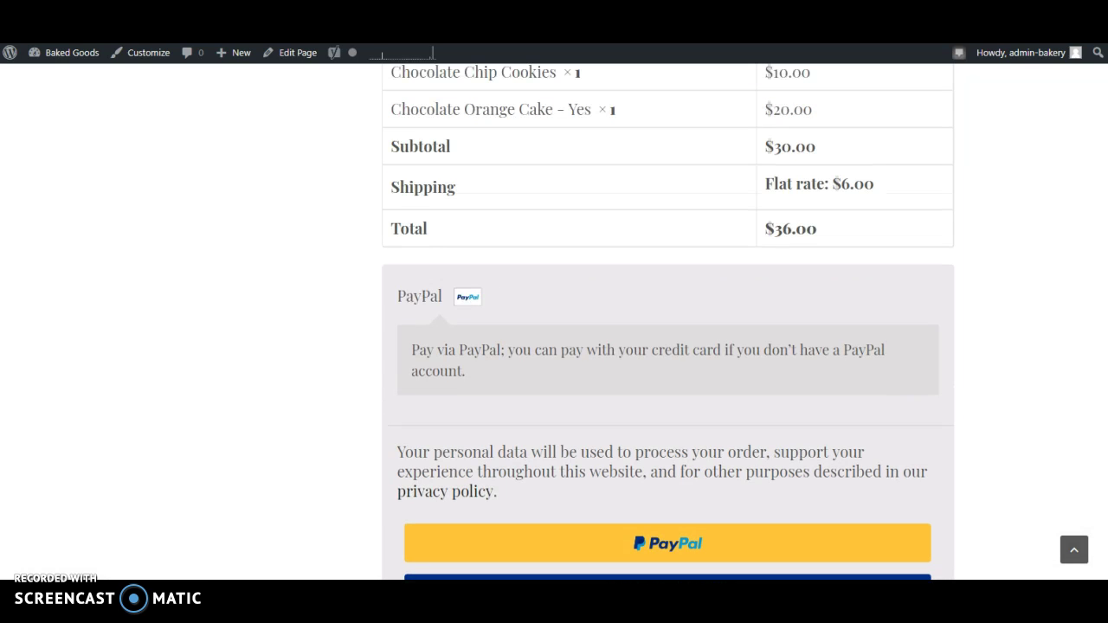
scroll(668, 320, up, 6)
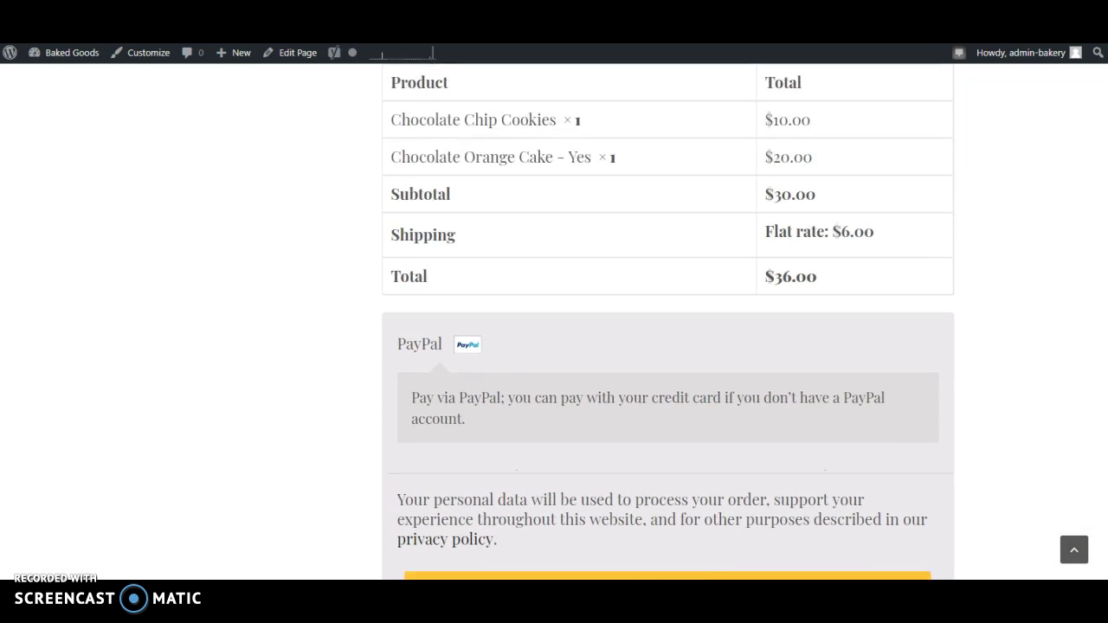
scroll(667, 321, up, 1)
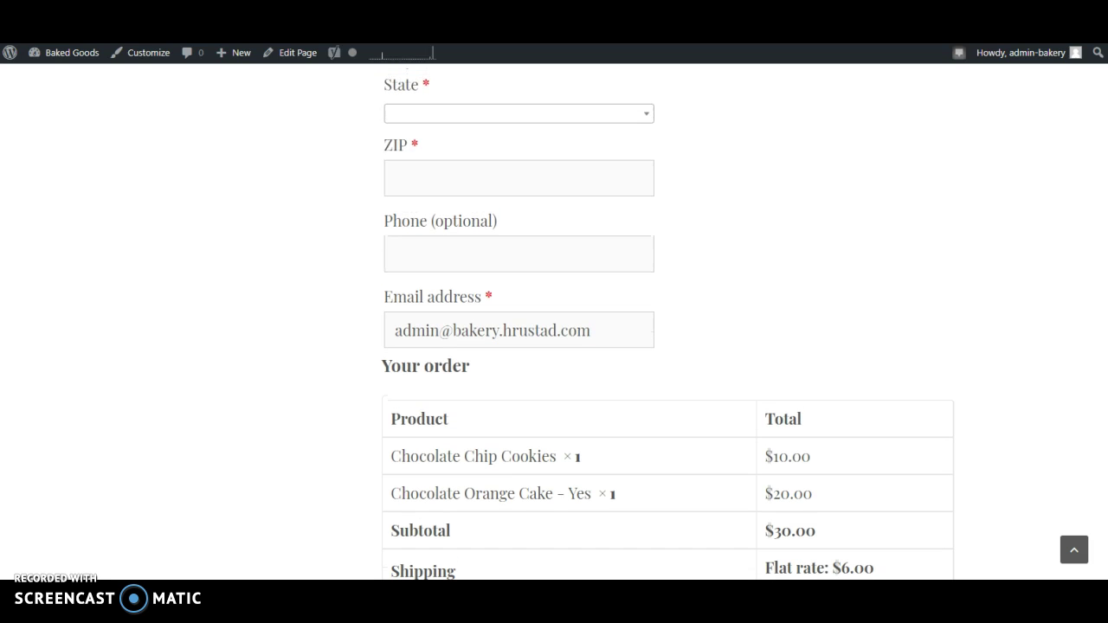
scroll(668, 320, up, 12)
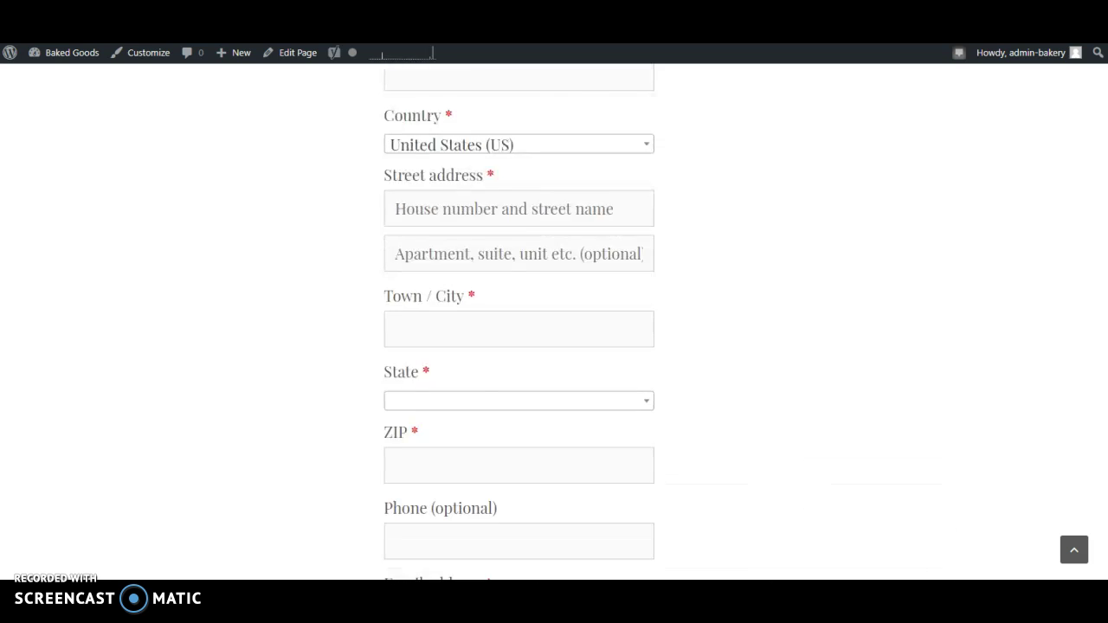
scroll(668, 320, up, 2)
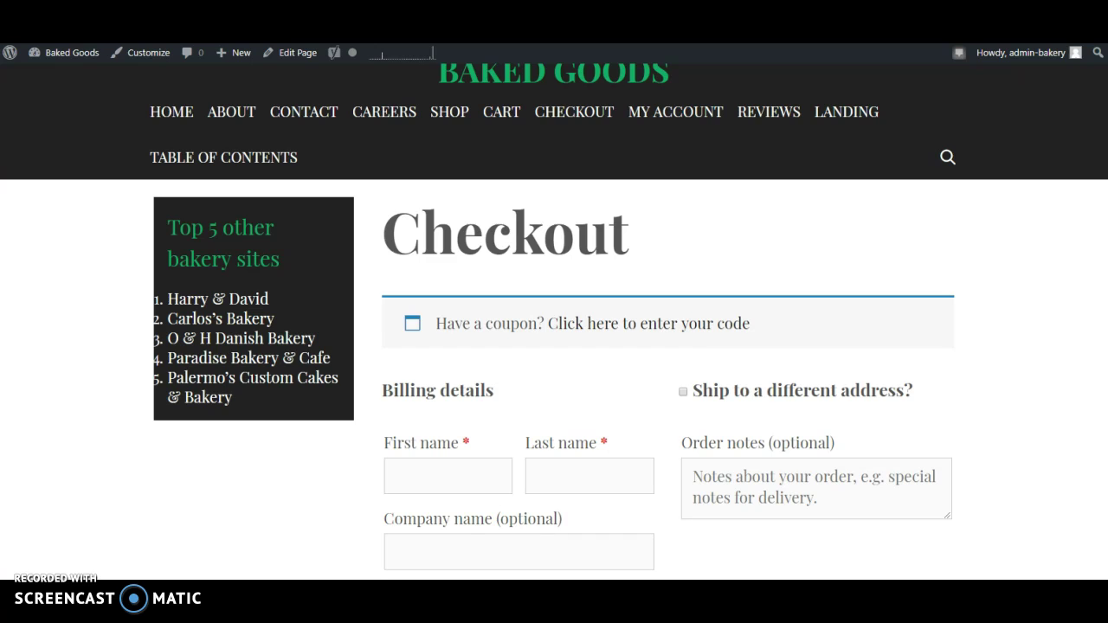
scroll(554, 321, up, 1)
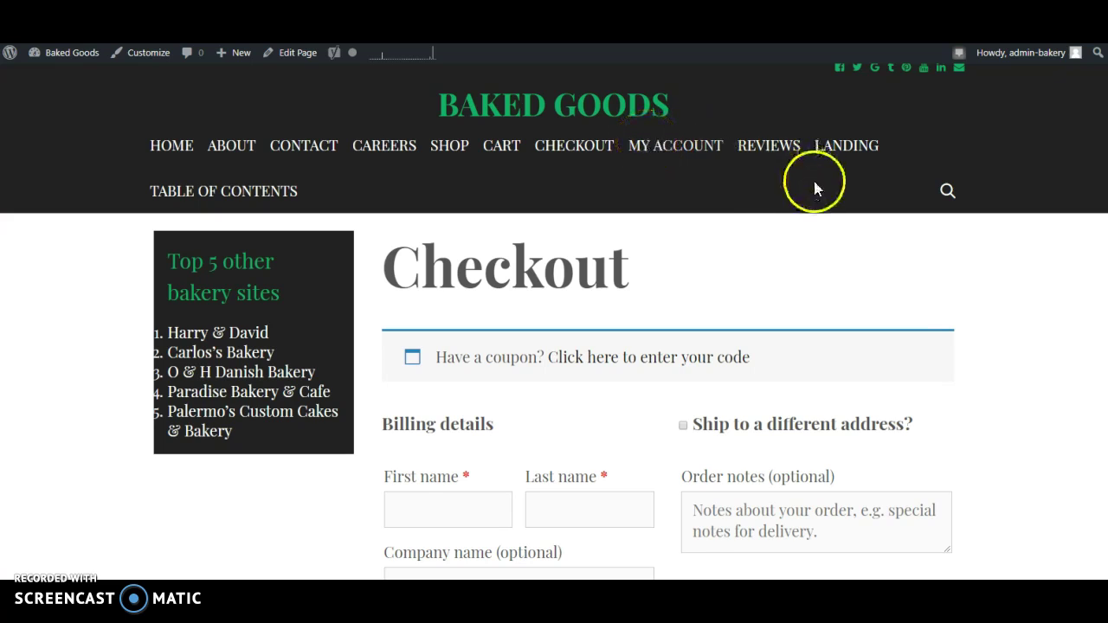
Open the Reviews page and look over its test post and search box
click(763, 147)
scroll(554, 312, down, 1)
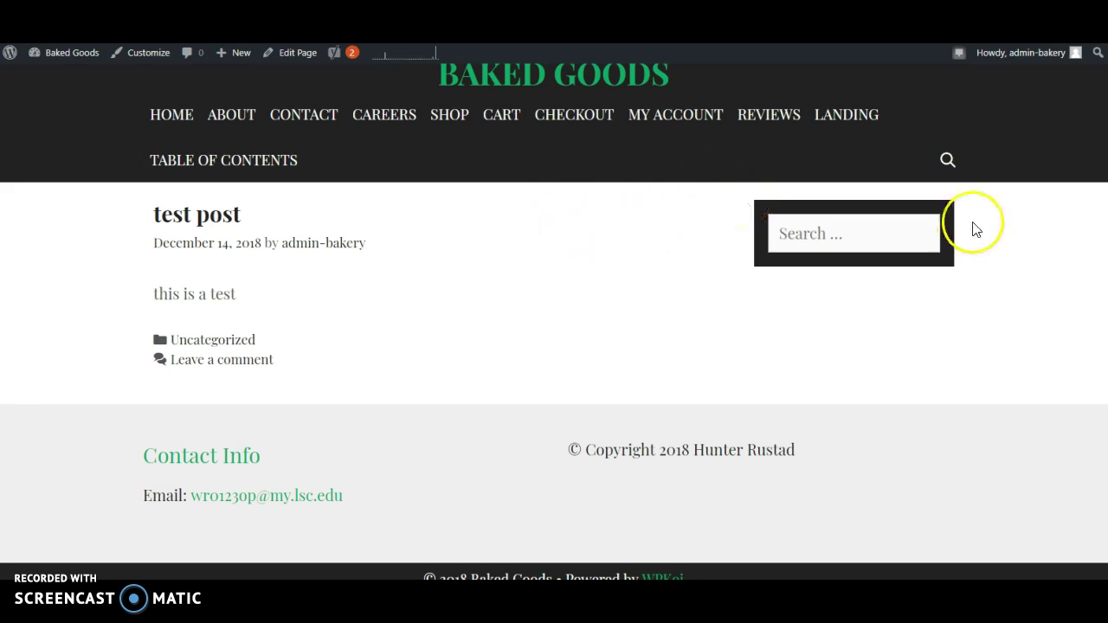
scroll(554, 320, up, 1)
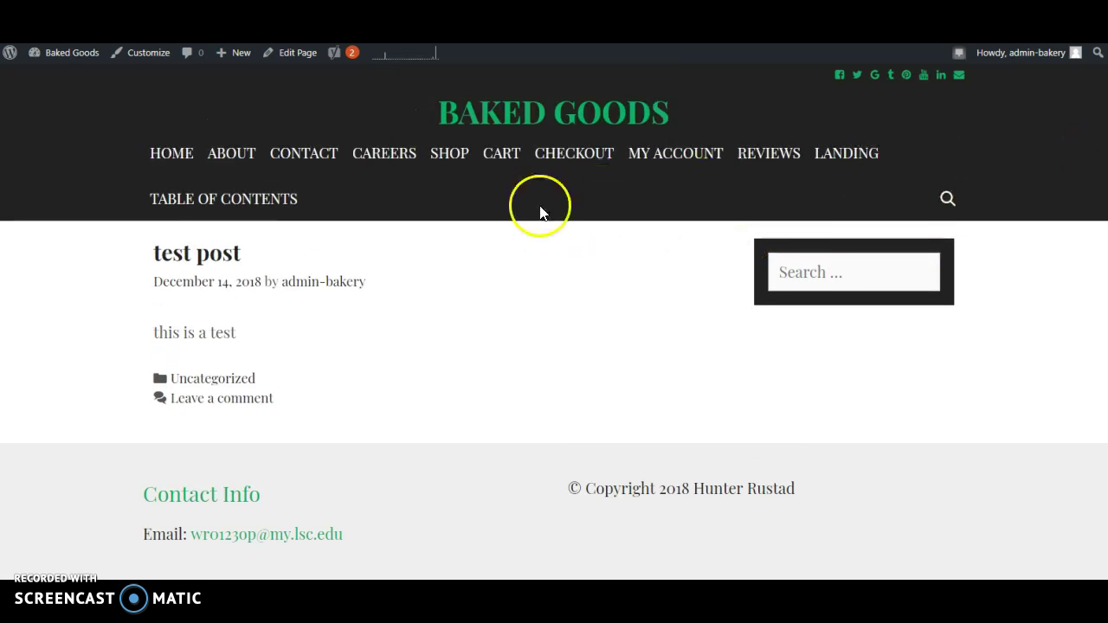
Go to the Baked Goods WordPress dashboard and open the list of installed plugins
click(85, 66)
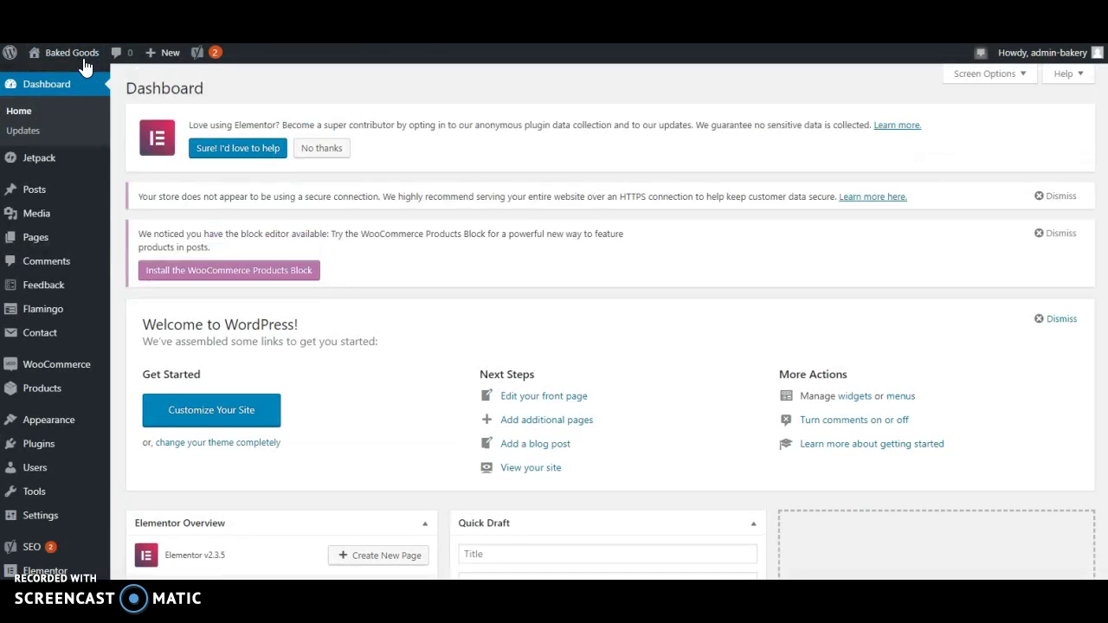
click(50, 452)
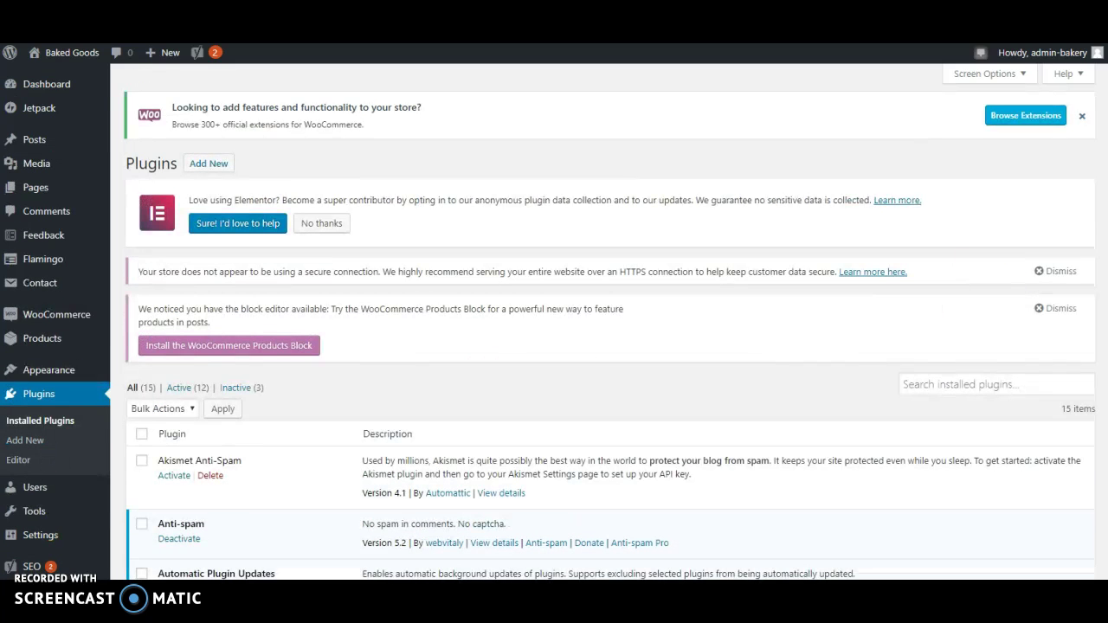
scroll(1088, 329, down, 5)
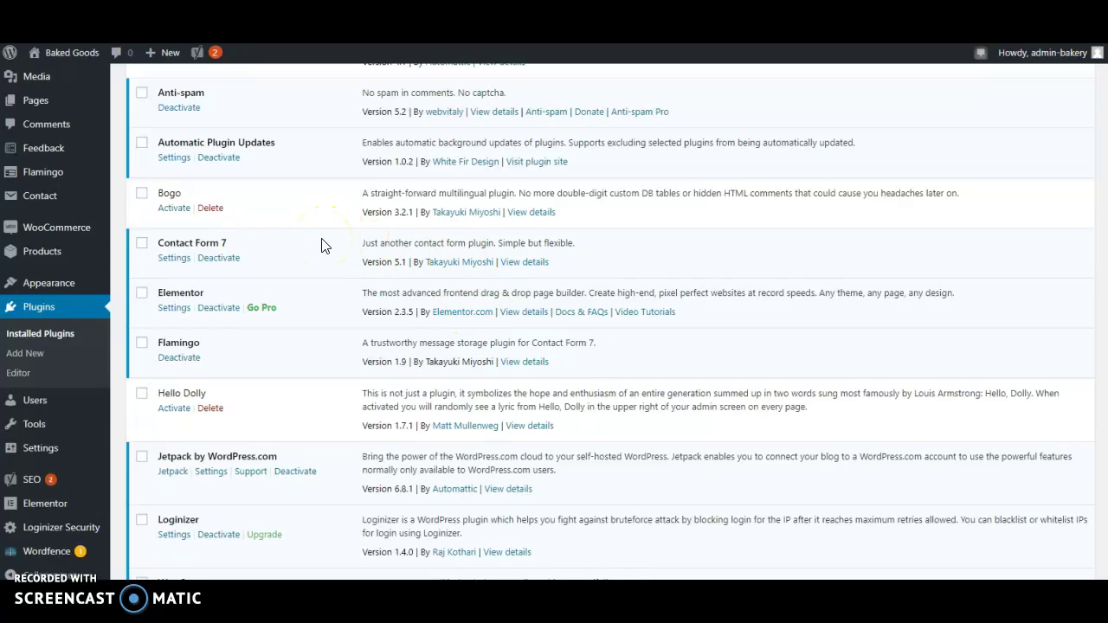
Examine the installed plugins and their descriptions, from Contact Form 7 and Elementor through WooCommerce to Yoast SEO
click(316, 351)
scroll(609, 321, down, 1)
scroll(610, 322, down, 1)
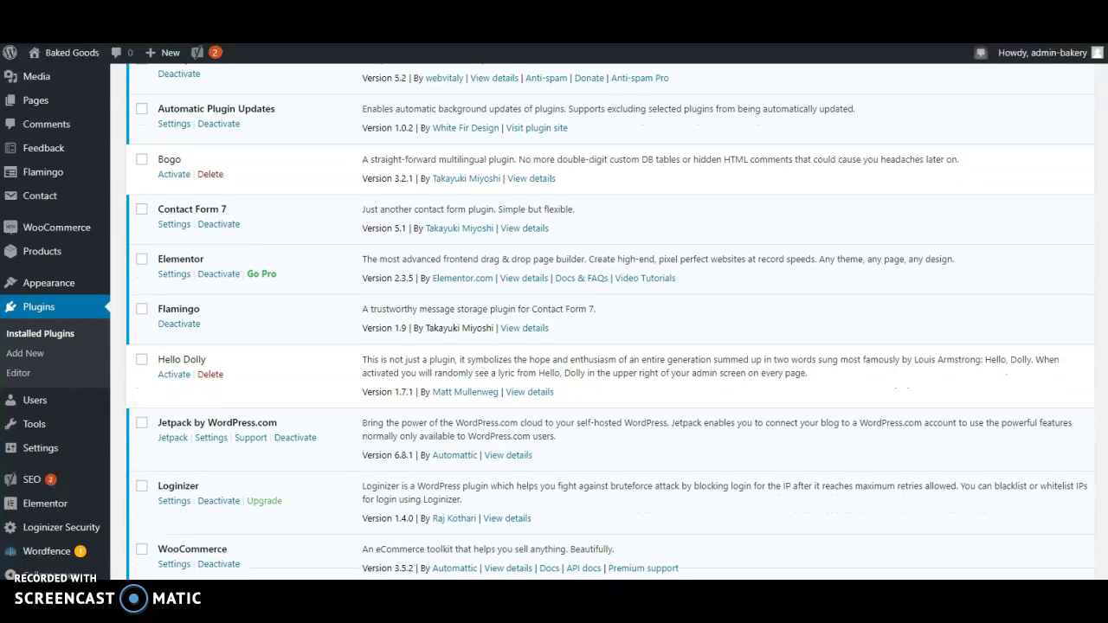
scroll(610, 321, down, 3)
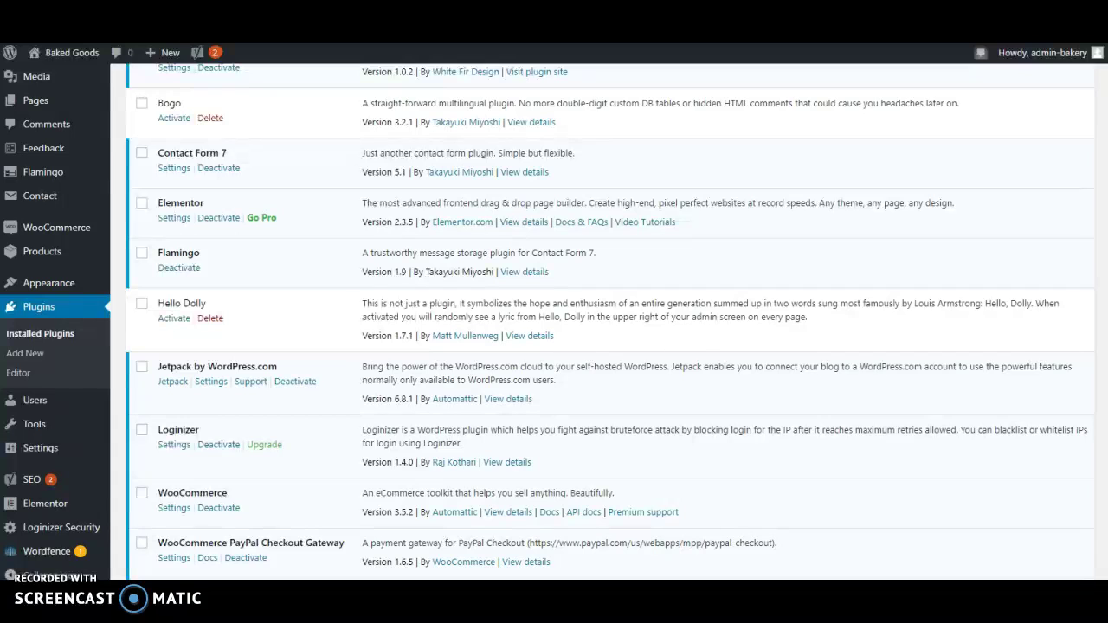
scroll(610, 321, down, 1)
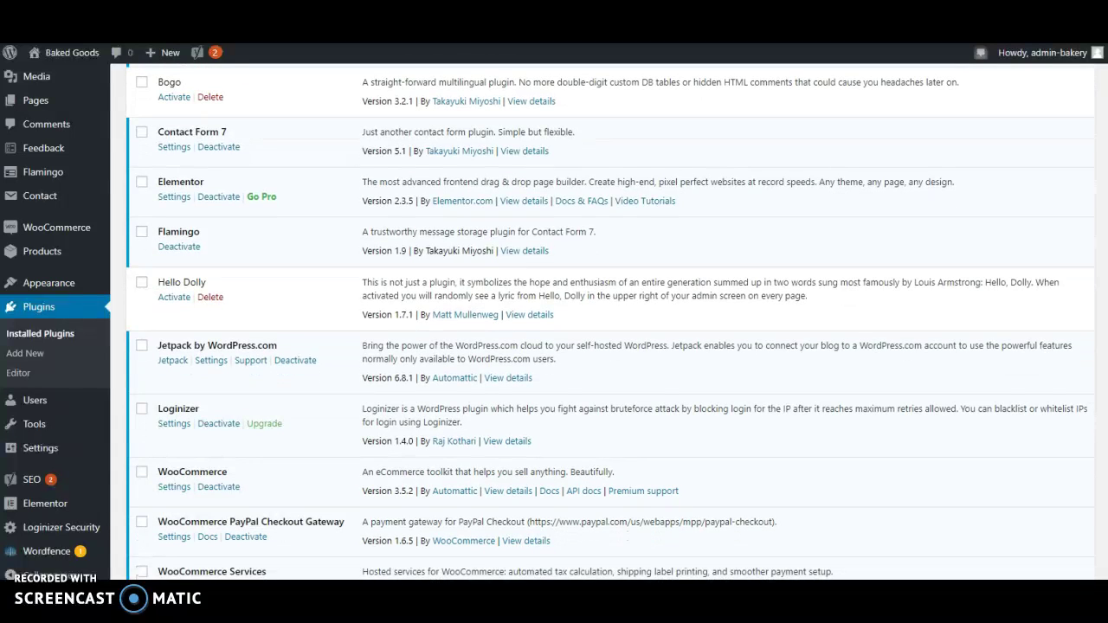
scroll(611, 322, down, 1)
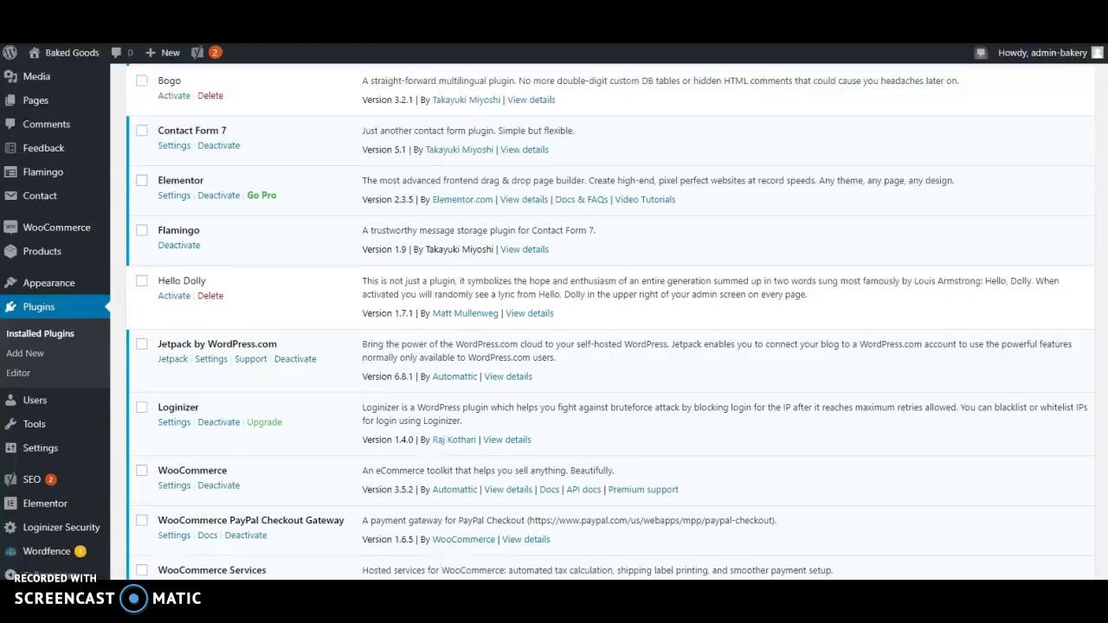
scroll(611, 321, down, 2)
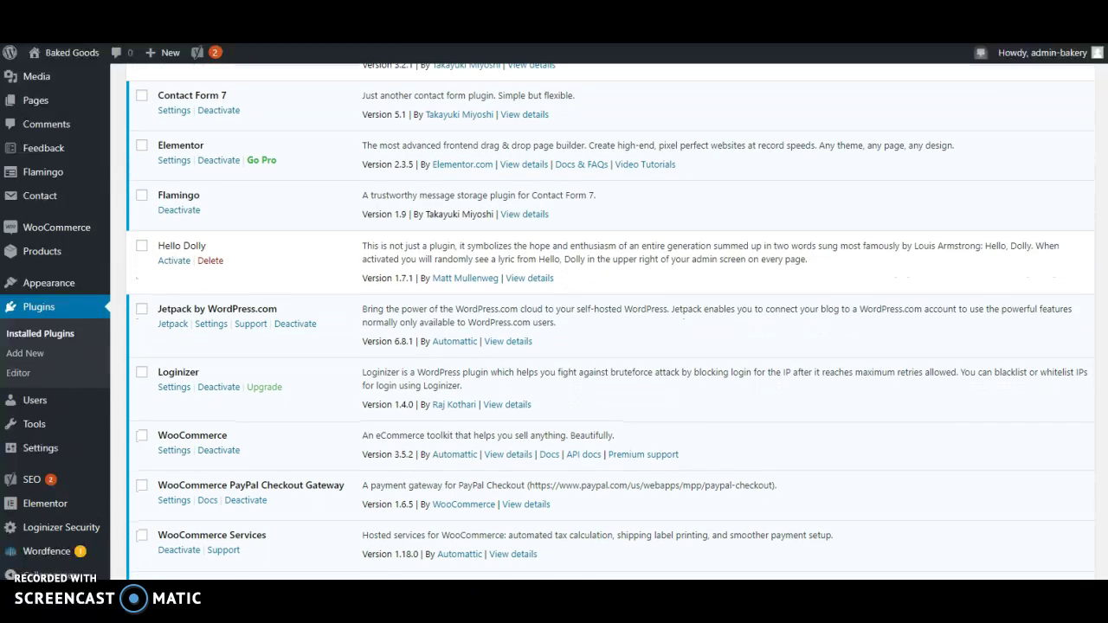
scroll(610, 321, down, 5)
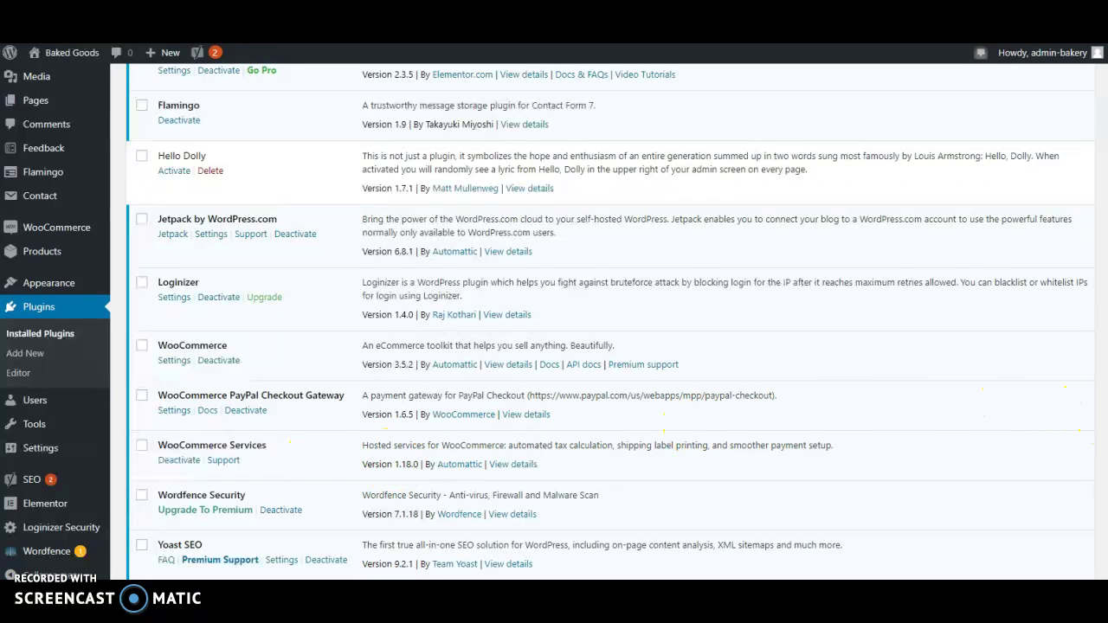
scroll(1087, 415, down, 3)
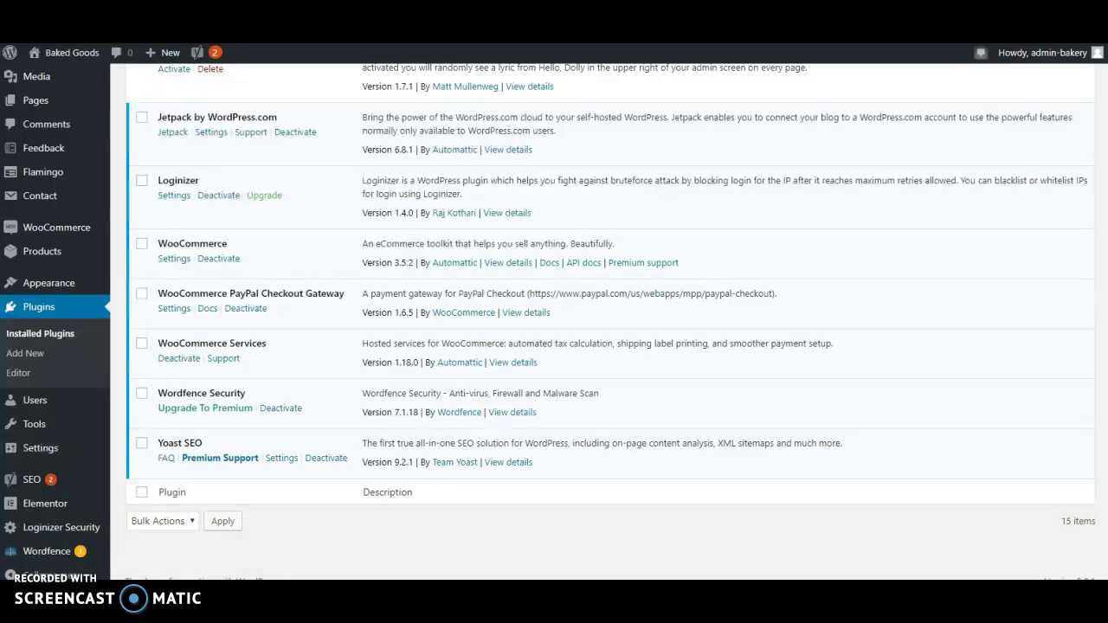
scroll(554, 320, up, 1)
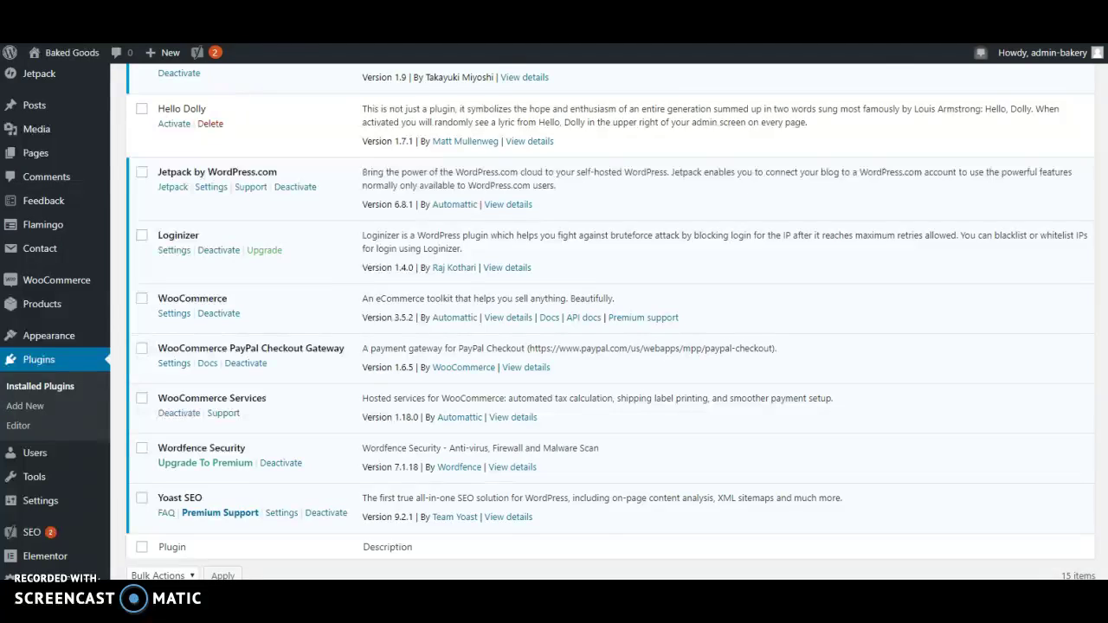
scroll(554, 321, up, 3)
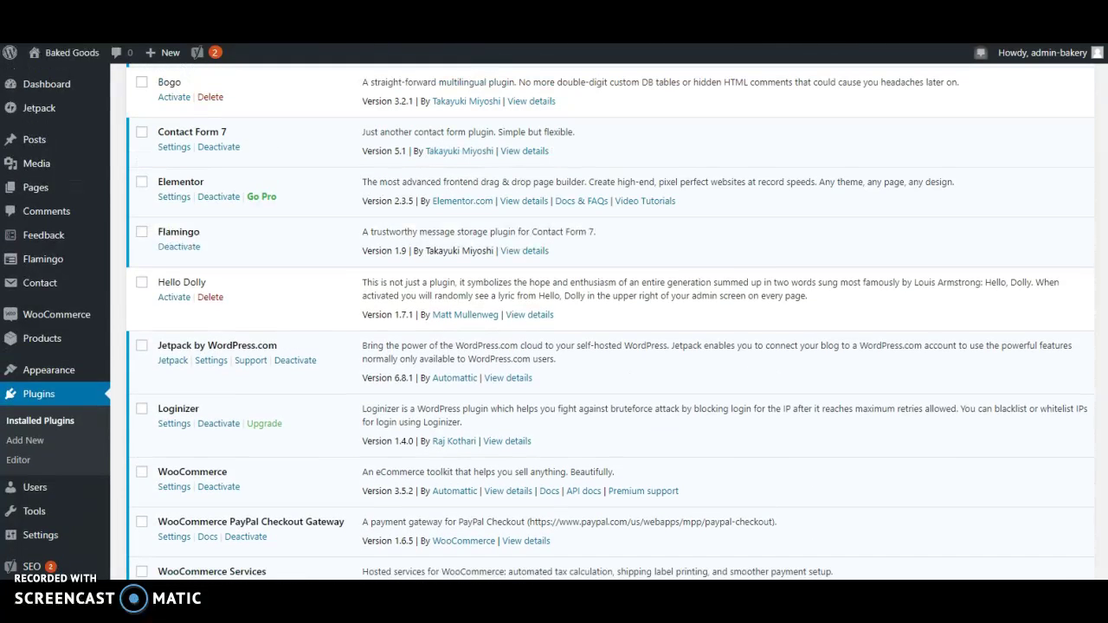
Open the list of all site users and look over the accounts and their roles
scroll(554, 321, up, 1)
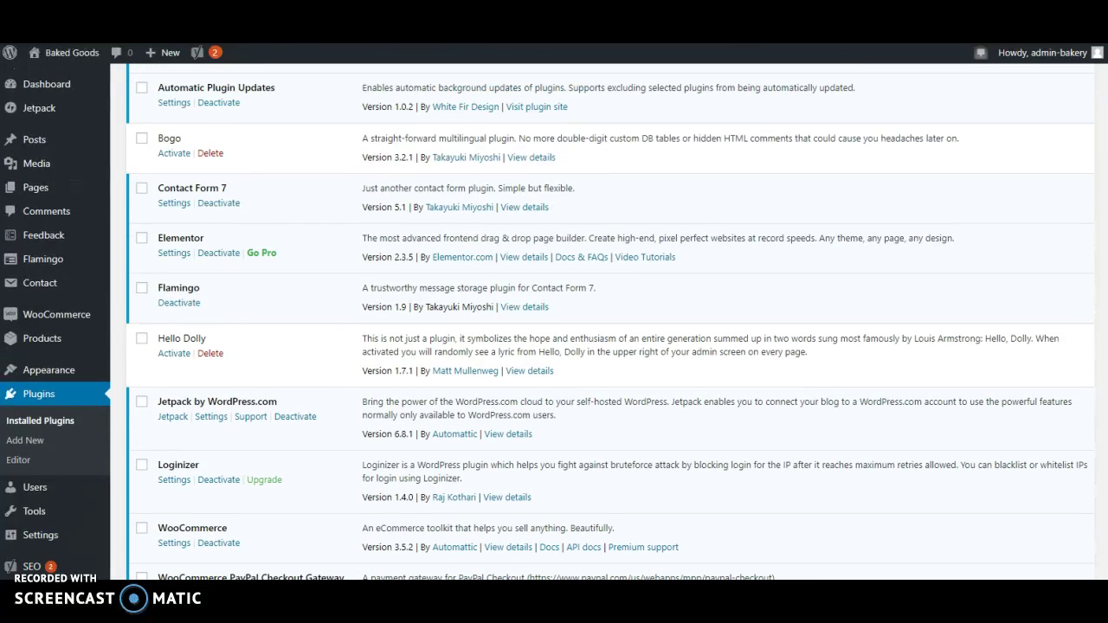
scroll(554, 321, up, 3)
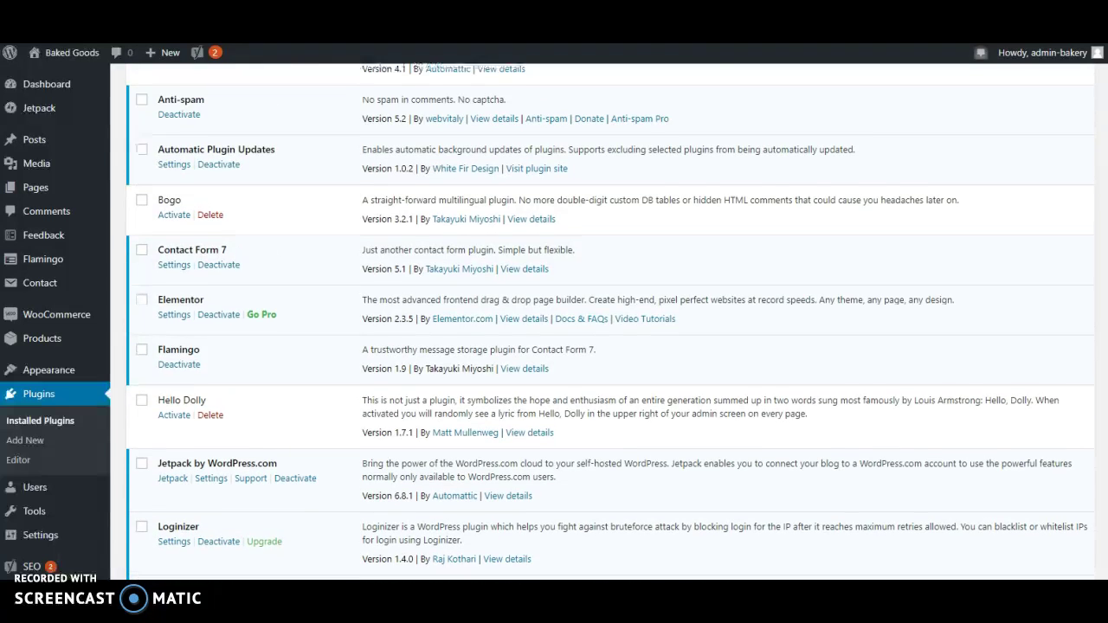
scroll(435, 381, up, 2)
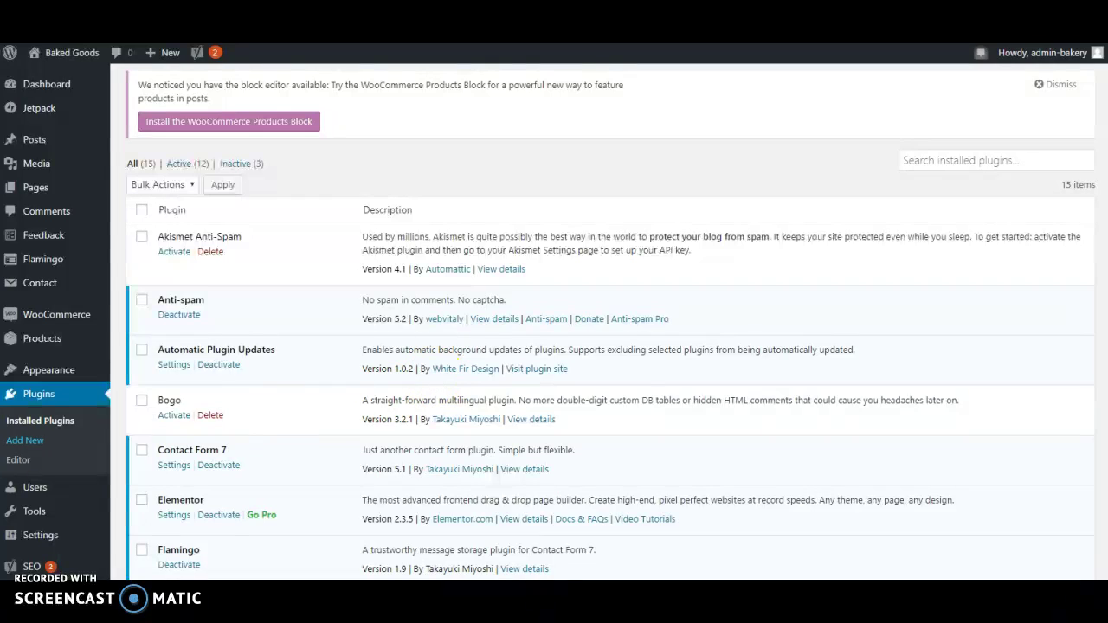
mouse_move(30, 489)
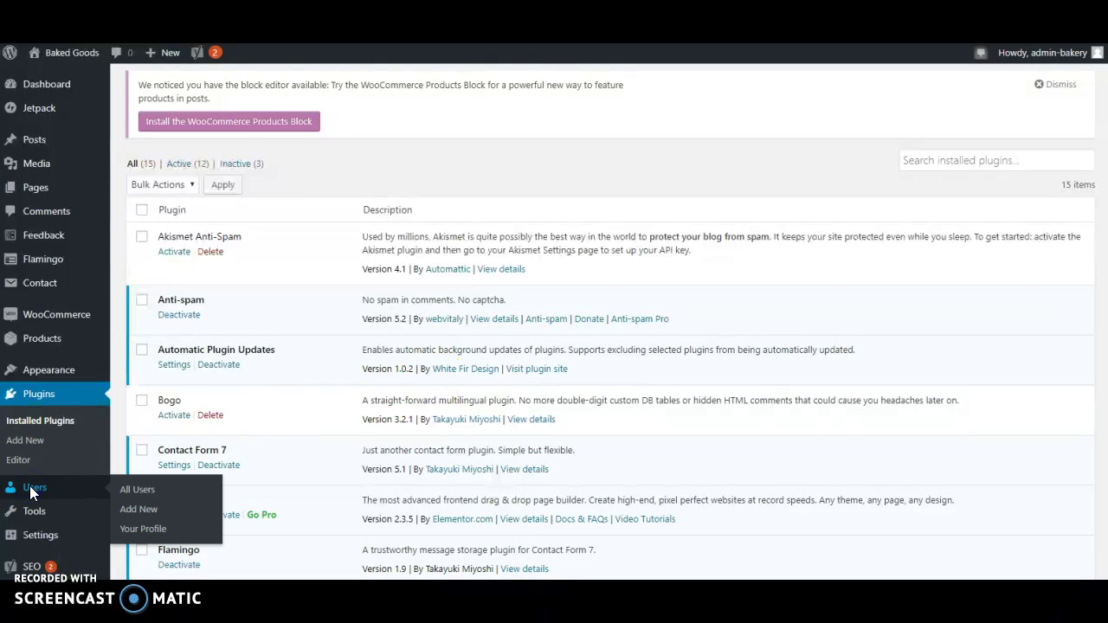
click(29, 487)
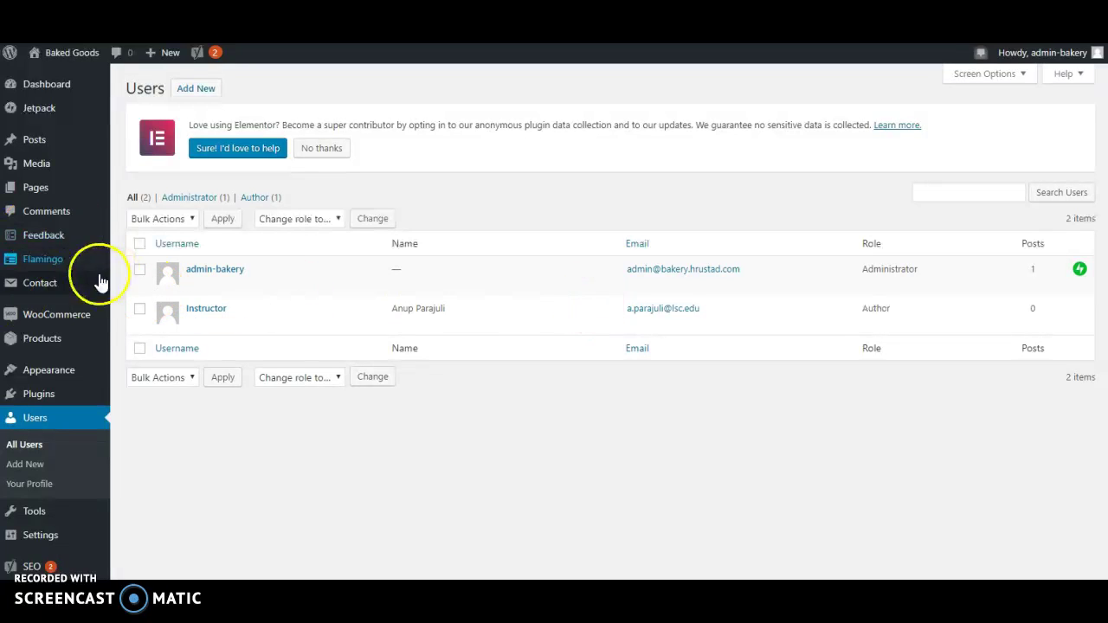
Open the Flamingo address book, review its contacts, and view the inbound messages received through the contact form
mouse_move(66, 262)
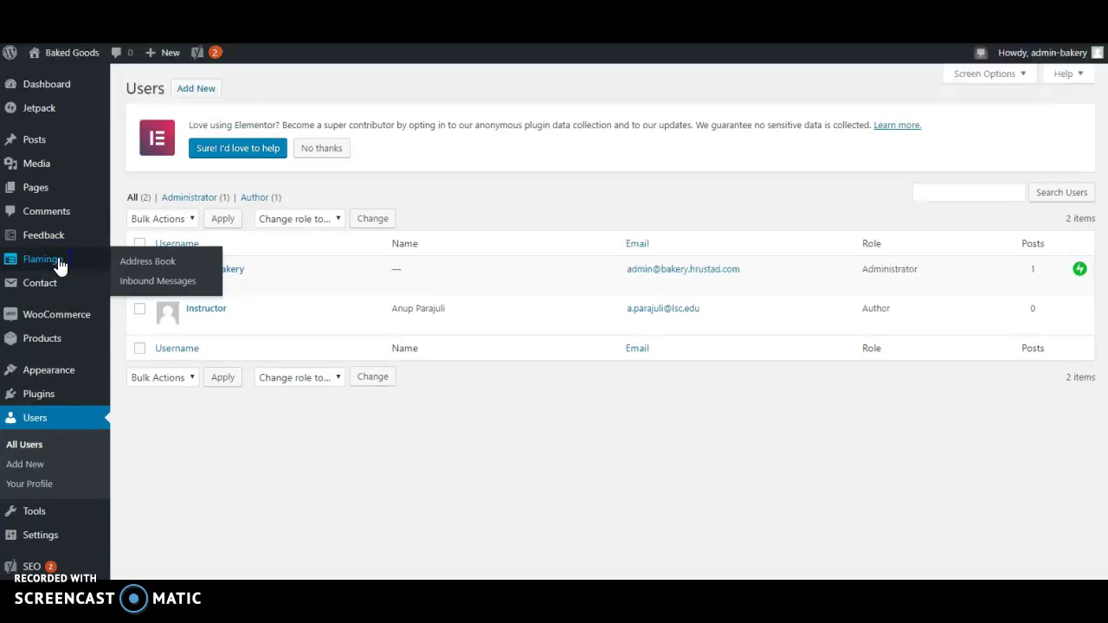
click(61, 262)
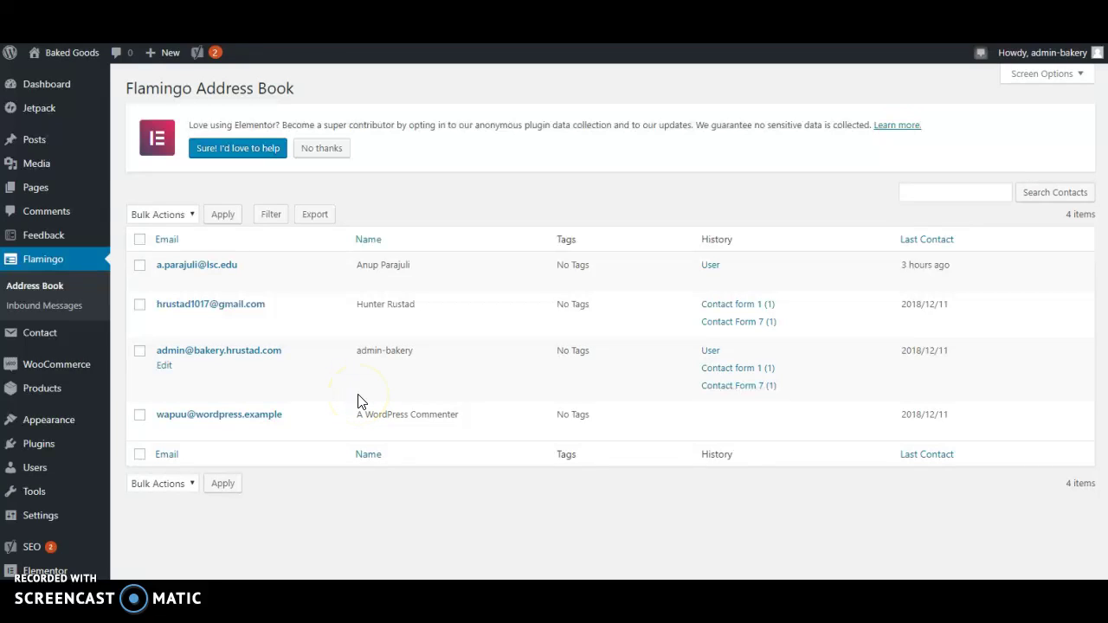
click(76, 308)
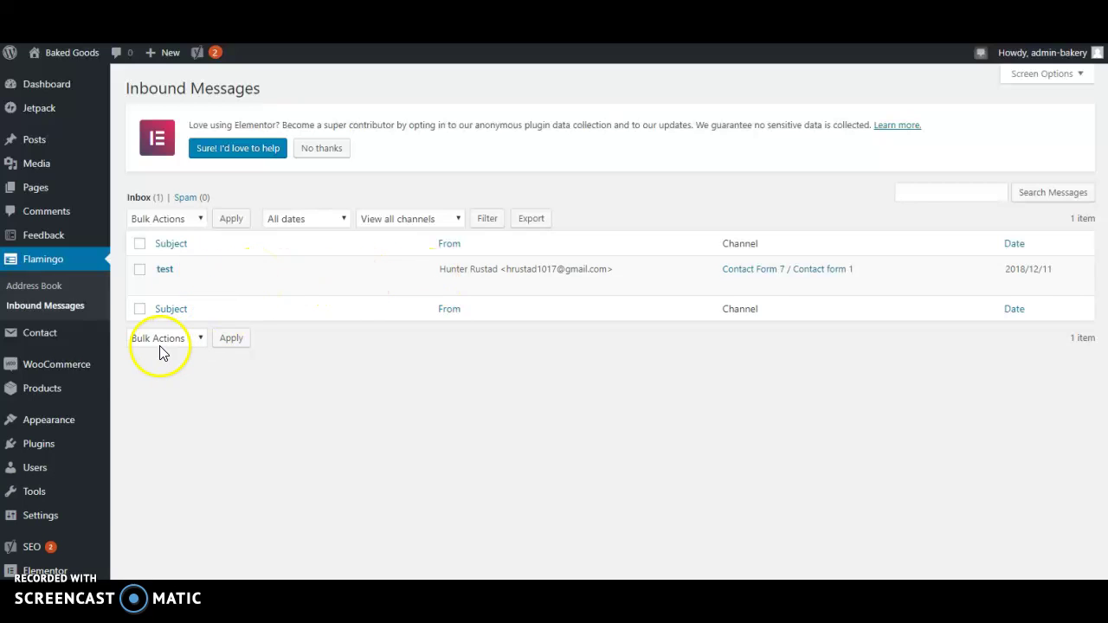
Open the Contact Forms list to review its forms and shortcodes, and look over the available WooCommerce sections
mouse_move(44, 340)
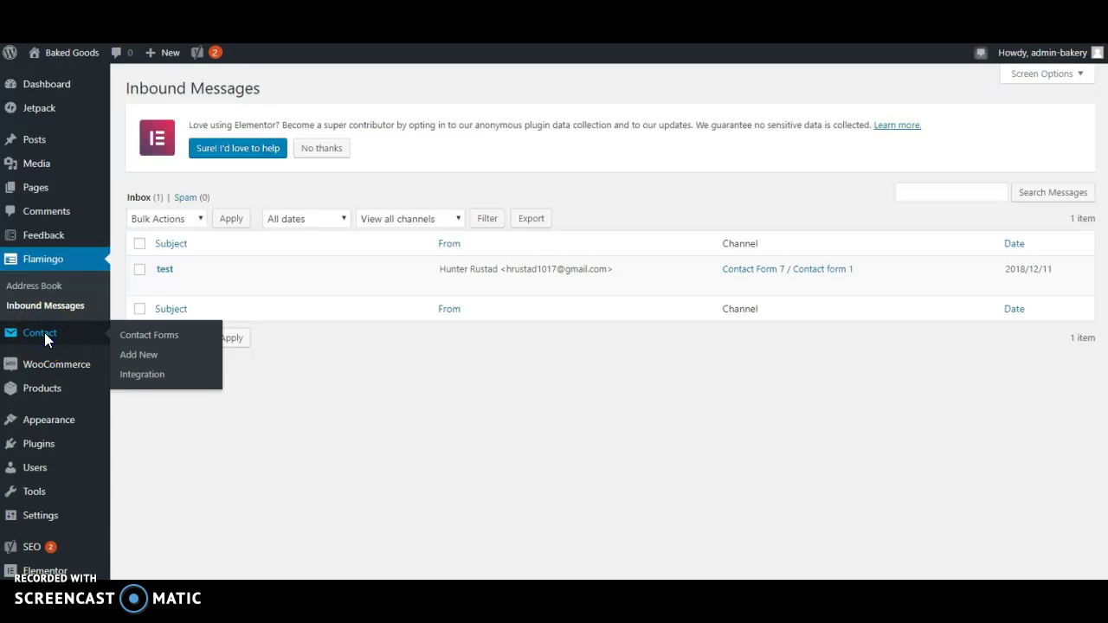
click(44, 333)
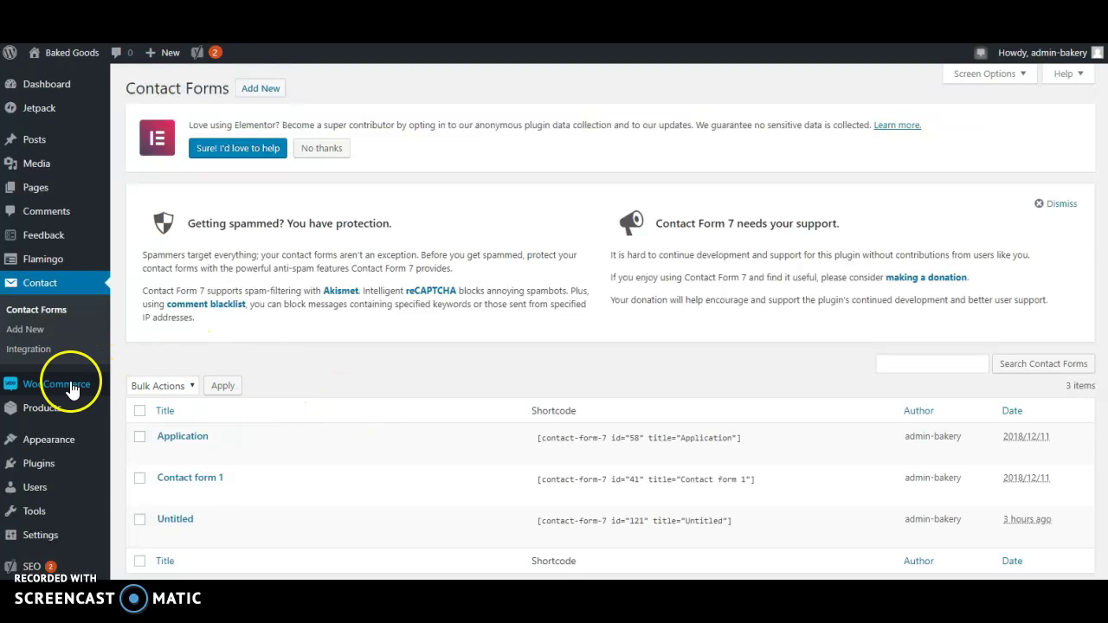
mouse_move(72, 390)
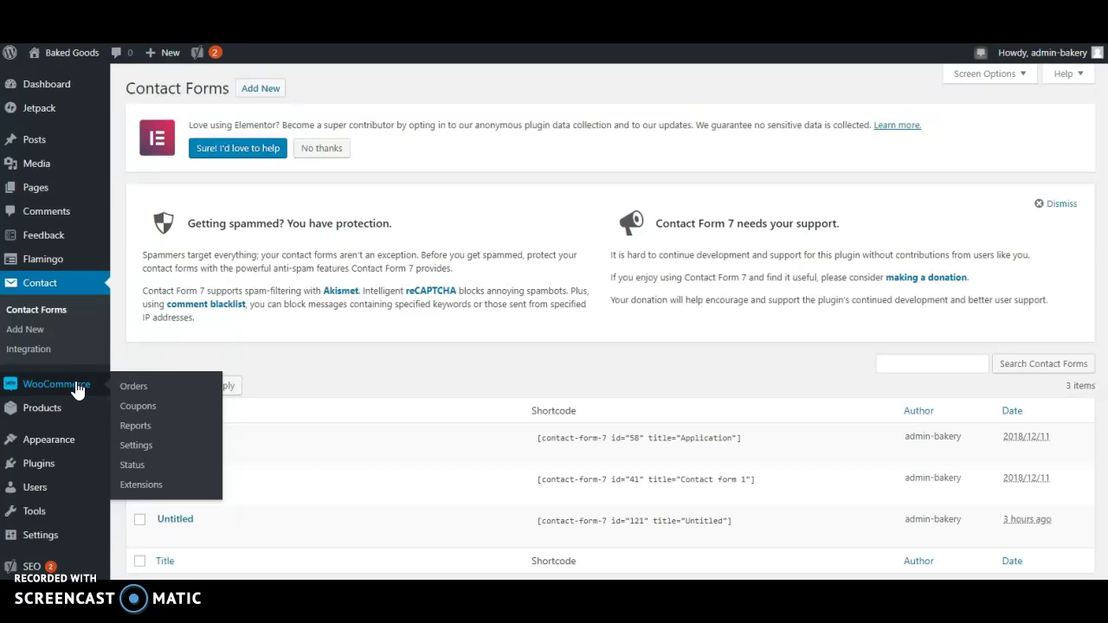
Open the full product list and review the bakery items from Strawberry Glazed Donuts down to Chocolate Chip Cookies
mouse_move(70, 410)
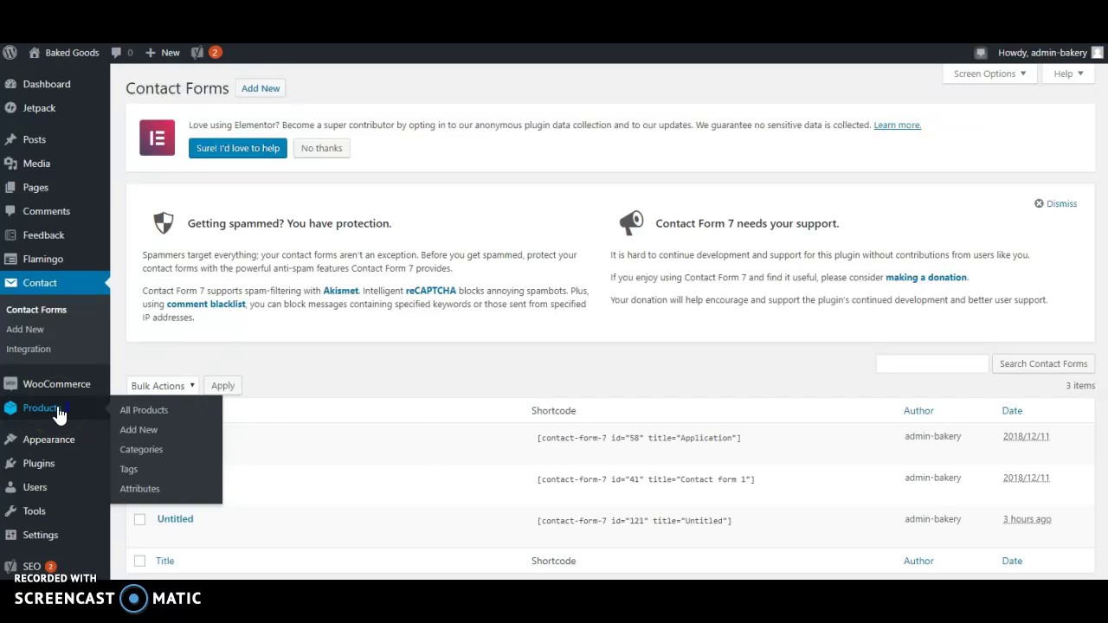
click(58, 415)
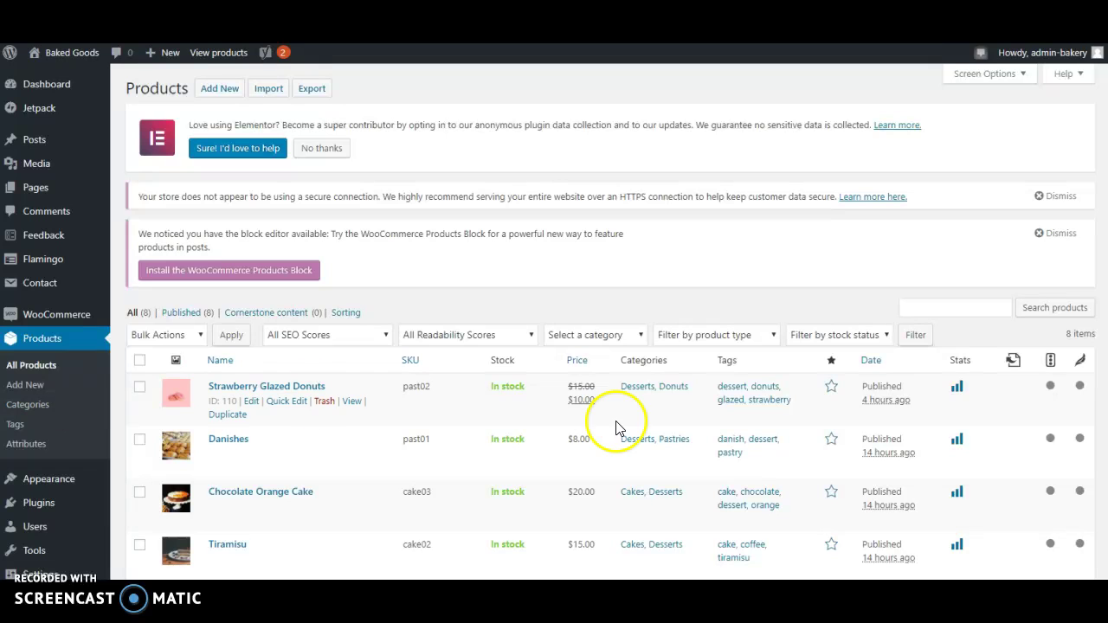
scroll(1103, 420, down, 3)
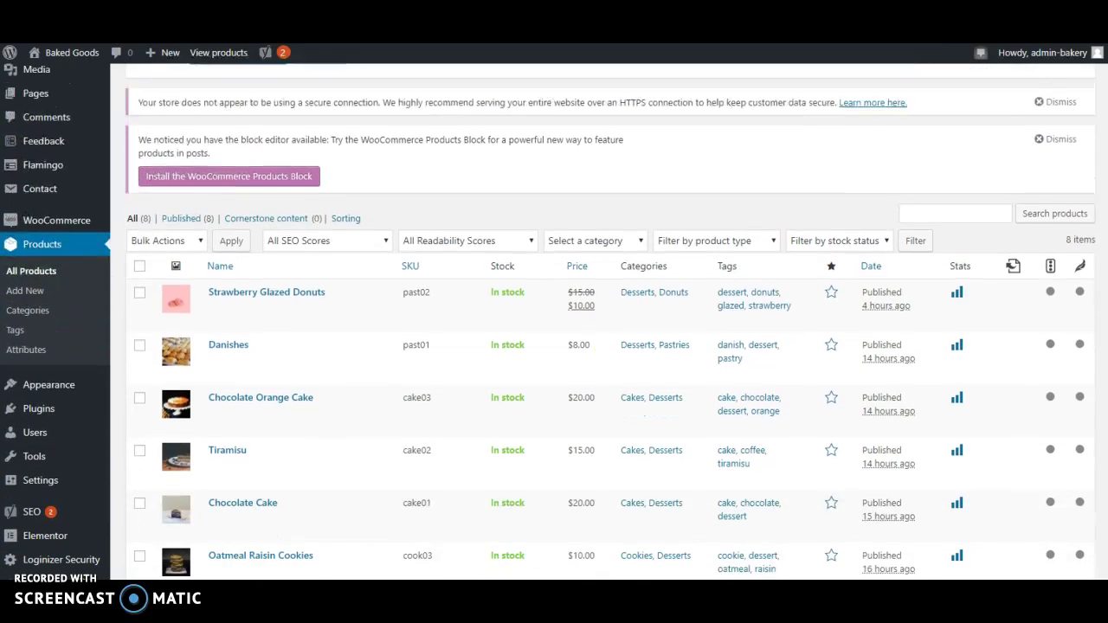
scroll(1104, 420, down, 1)
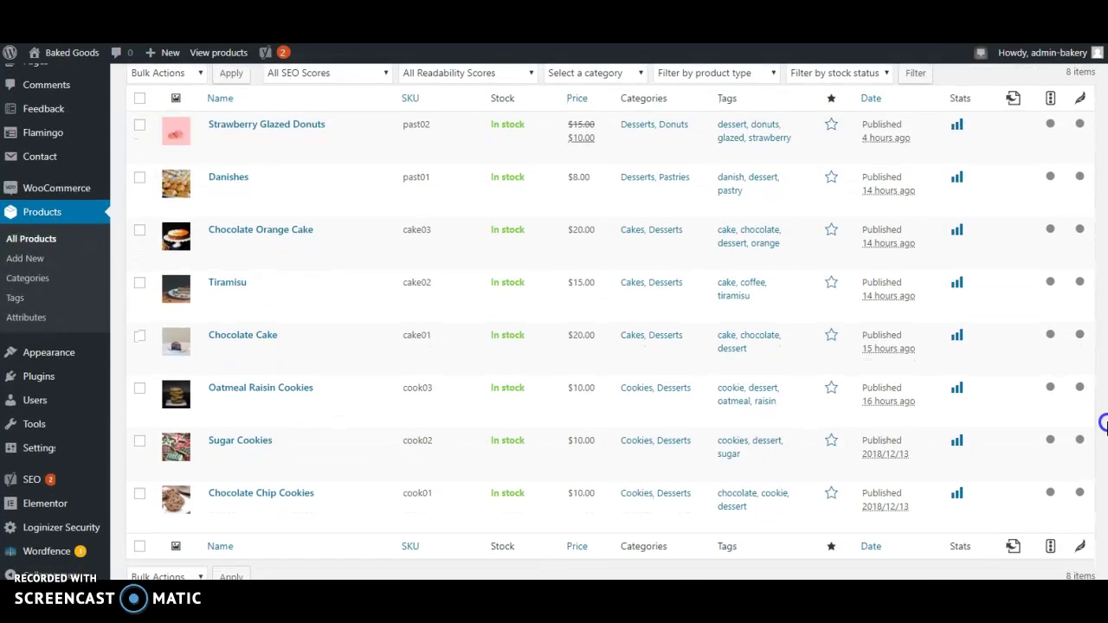
scroll(1102, 442, down, 1)
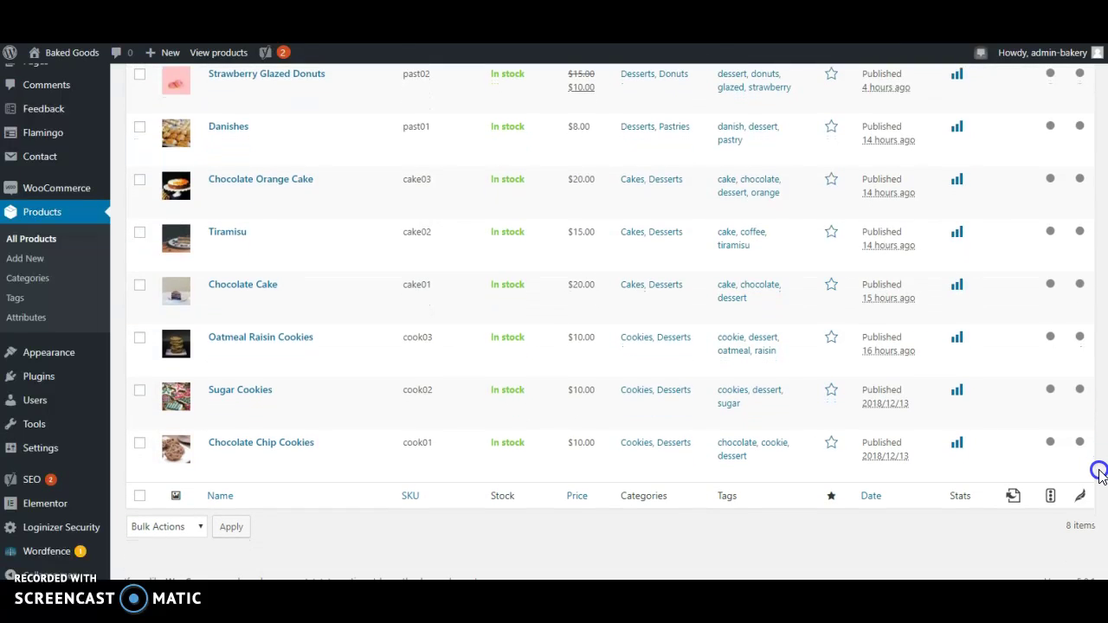
Open the product categories and examine the Breads, Catering and Desserts categories with their subcategories and descriptions
click(26, 282)
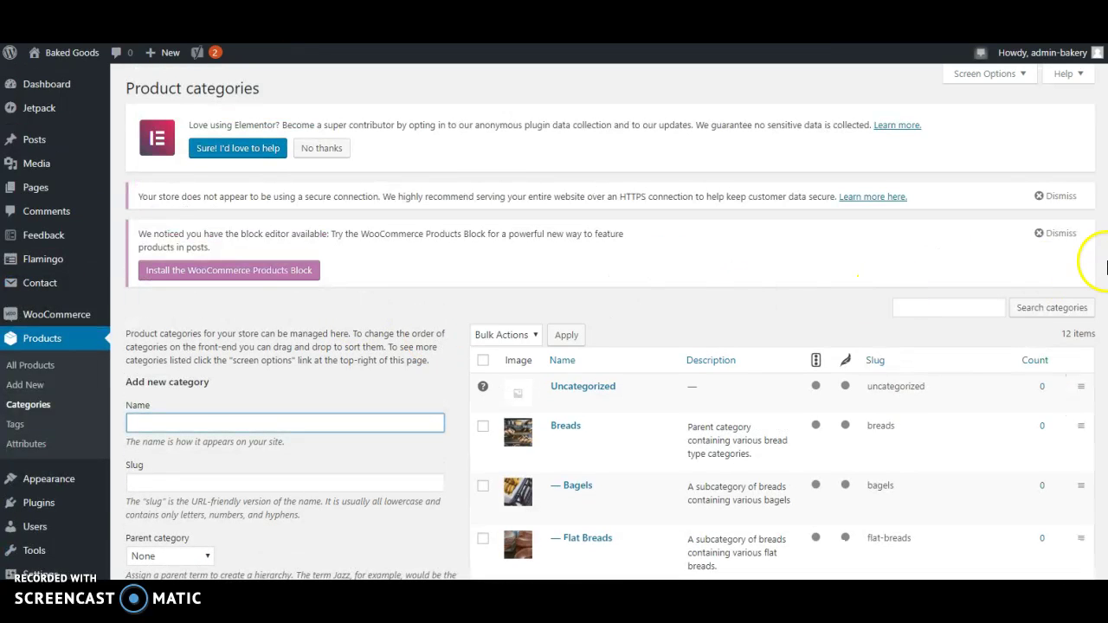
scroll(554, 321, down, 3)
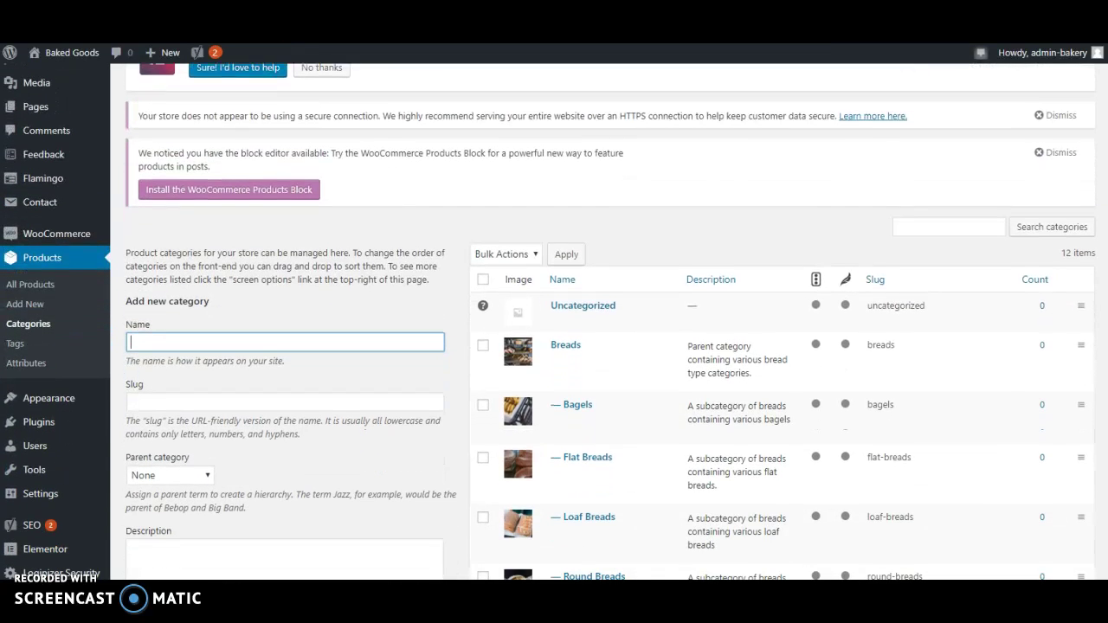
scroll(554, 320, down, 2)
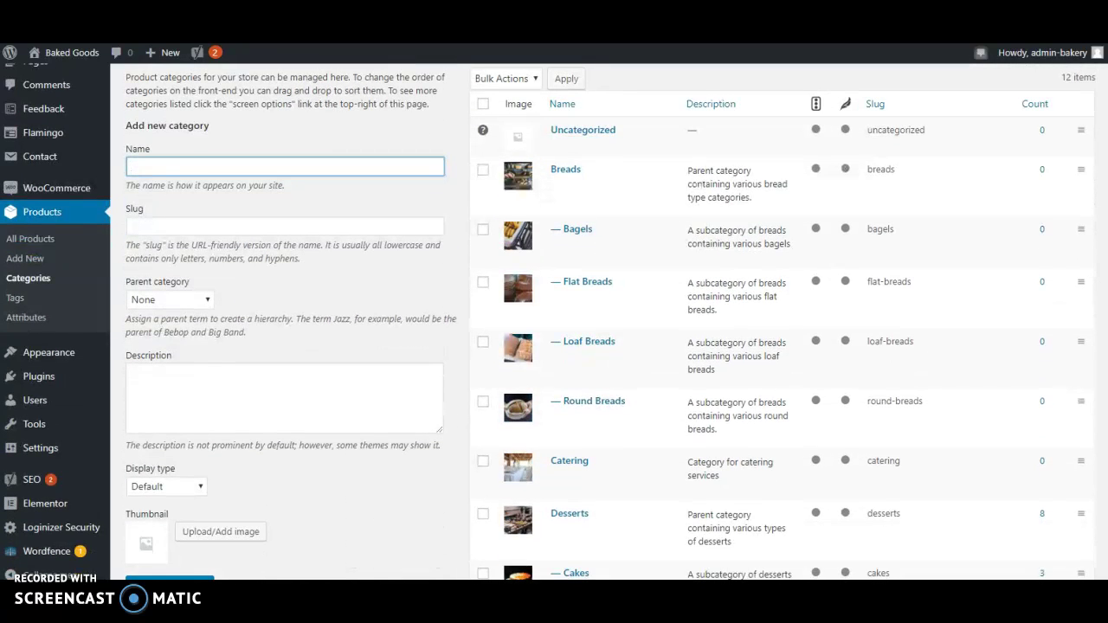
scroll(554, 321, down, 1)
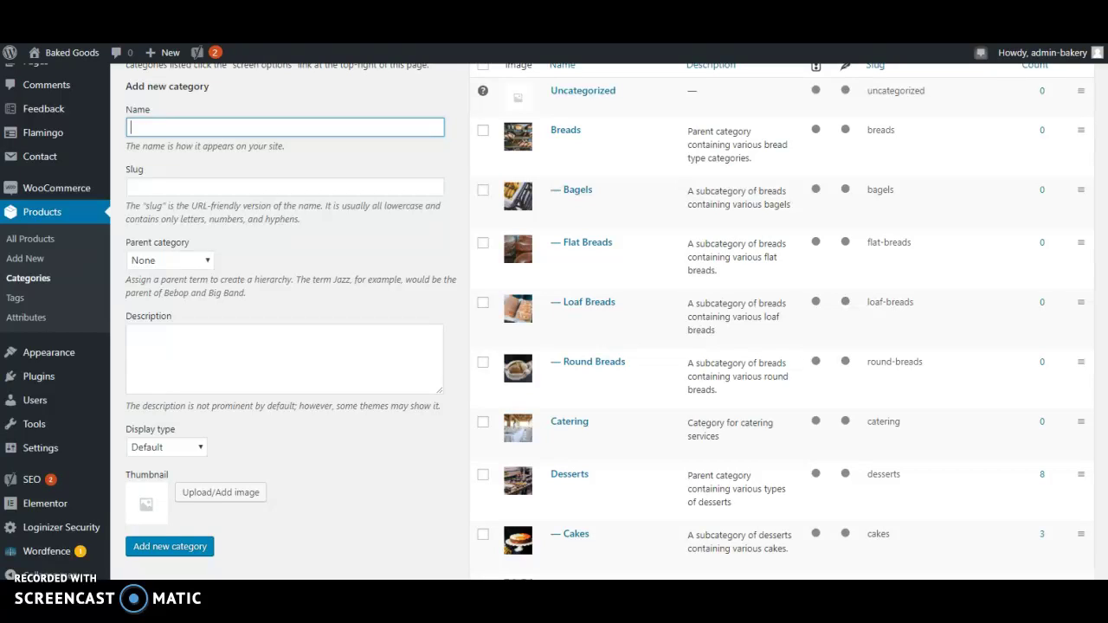
scroll(606, 320, down, 2)
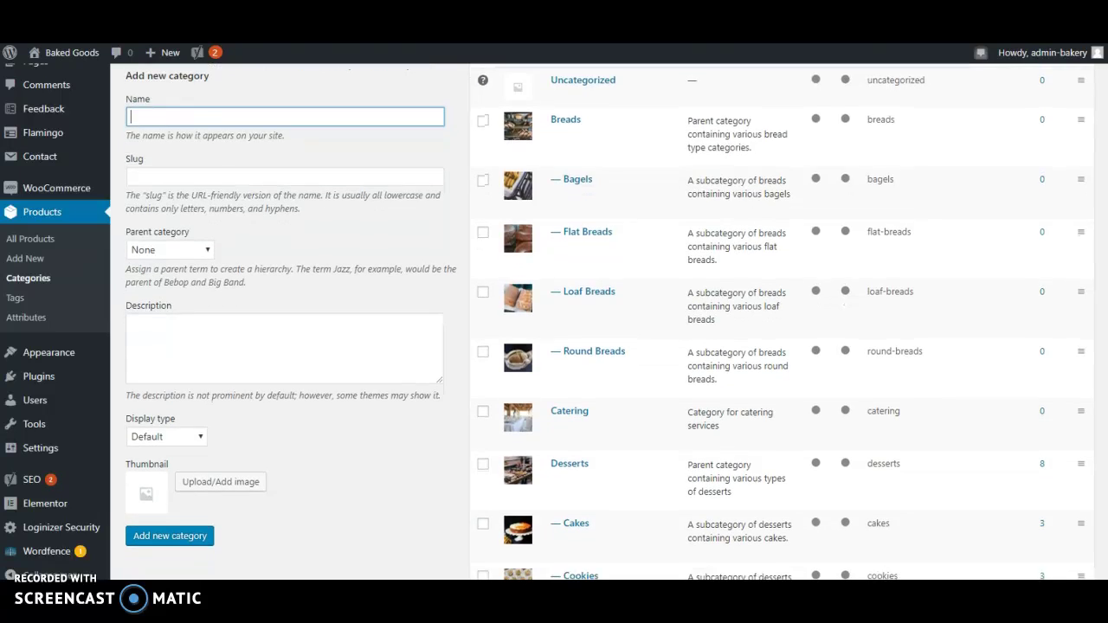
scroll(554, 320, up, 1)
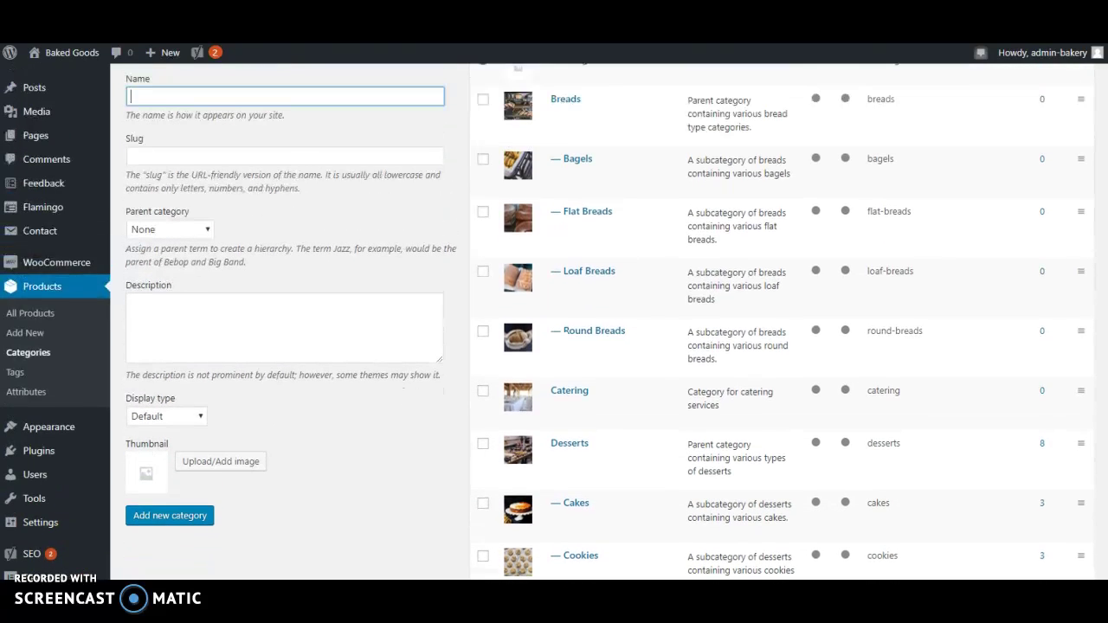
scroll(554, 320, up, 1)
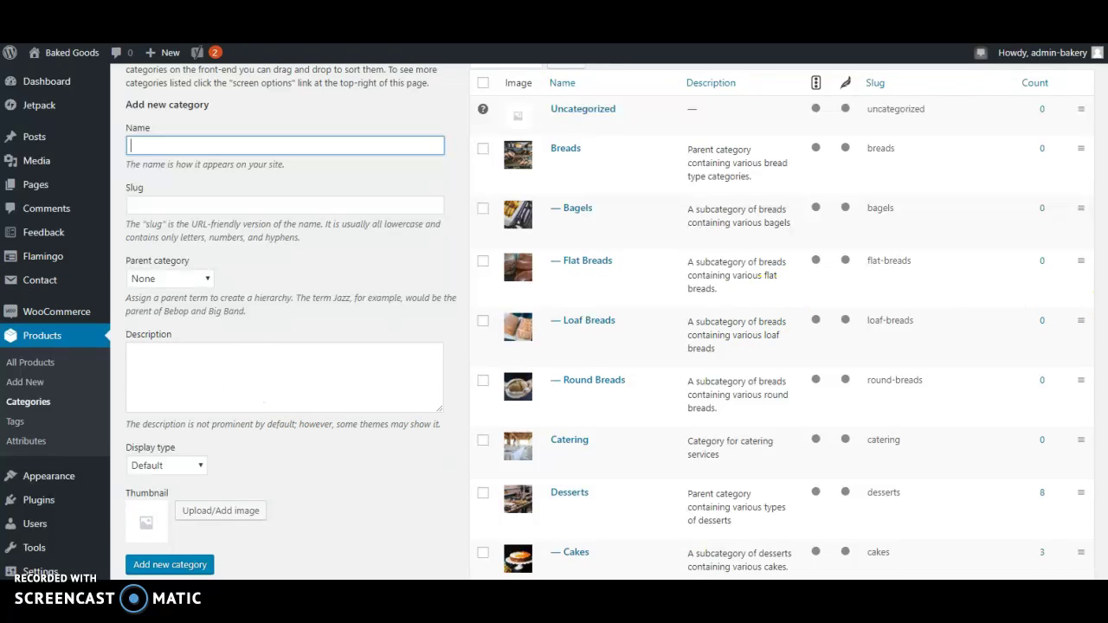
Return to the dashboard home, look it over, and go to the public Baked Goods site
click(58, 96)
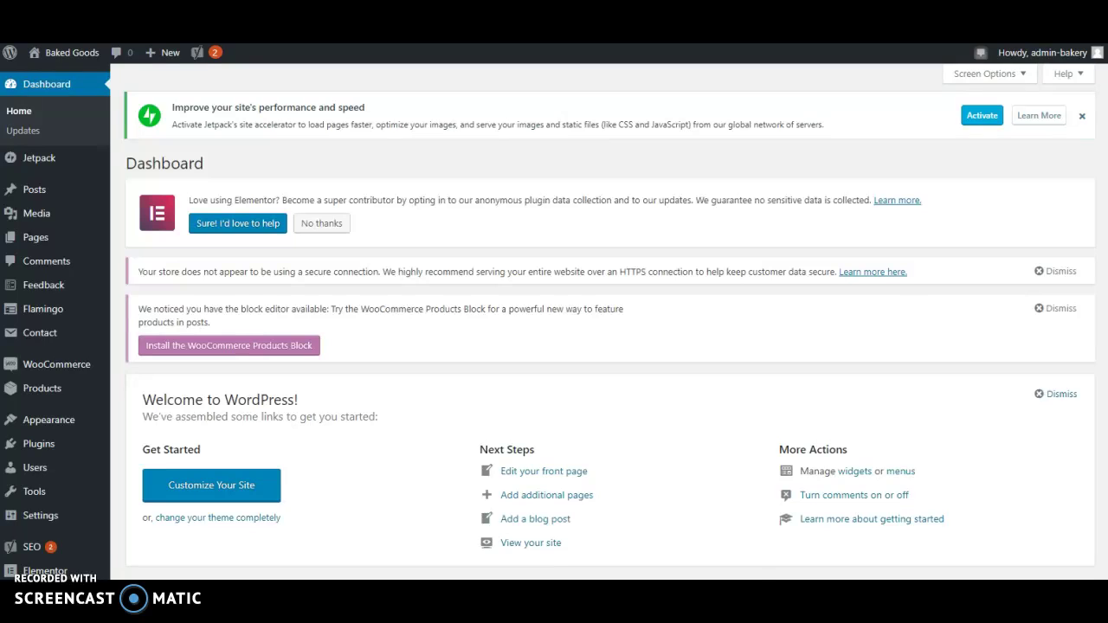
scroll(822, 162, down, 1)
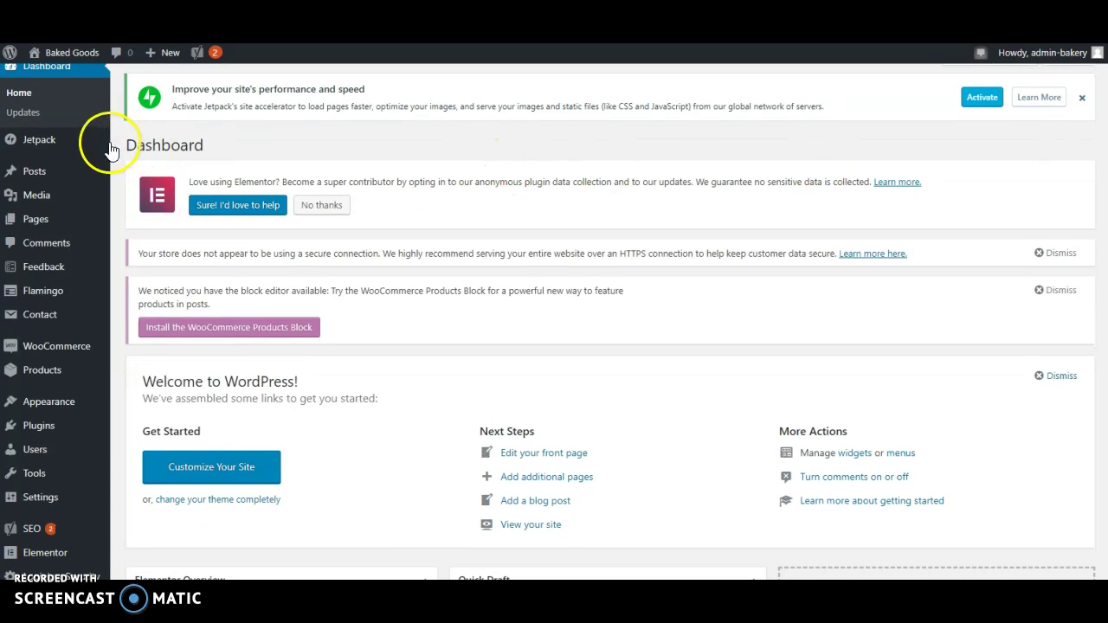
mouse_move(87, 58)
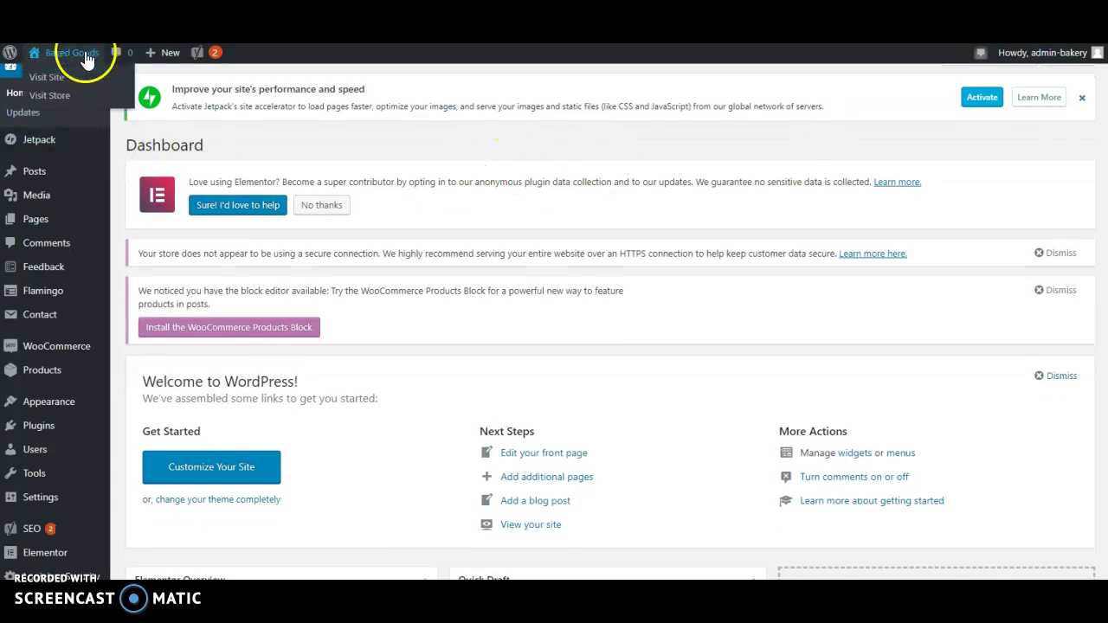
click(63, 78)
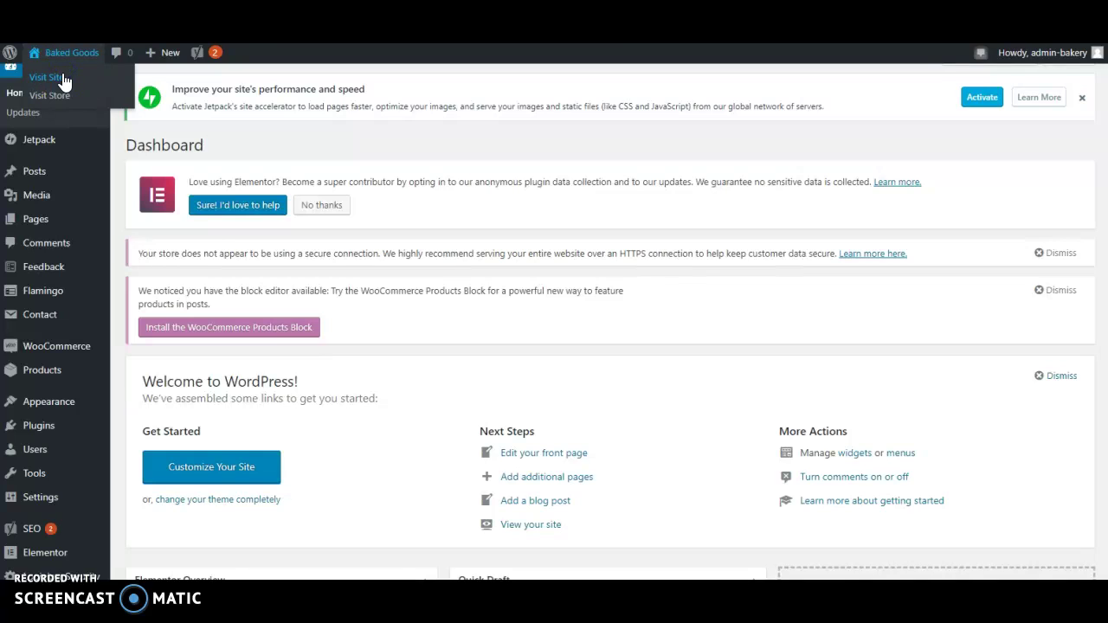